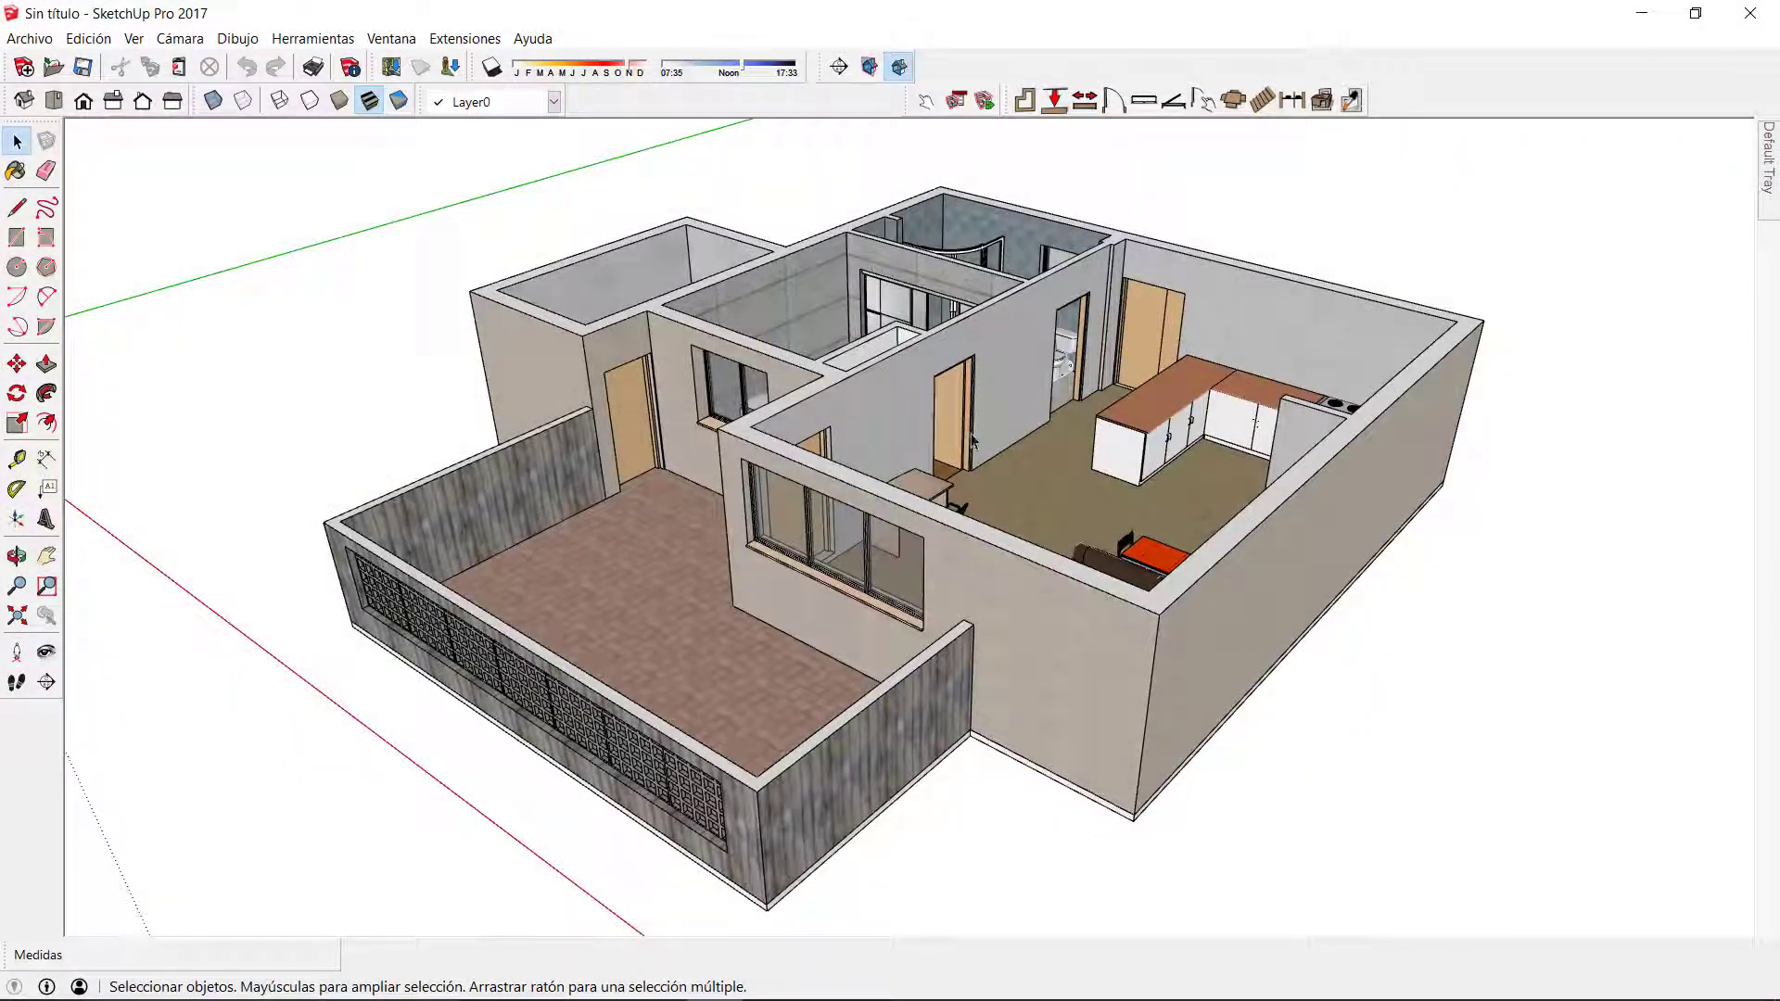
# Delete the floor slab under the house.
pyautogui.moveTo(964, 464); pyautogui.dragTo(1008, 499, button='middle')
pyautogui.scroll(-2, 1008, 499)
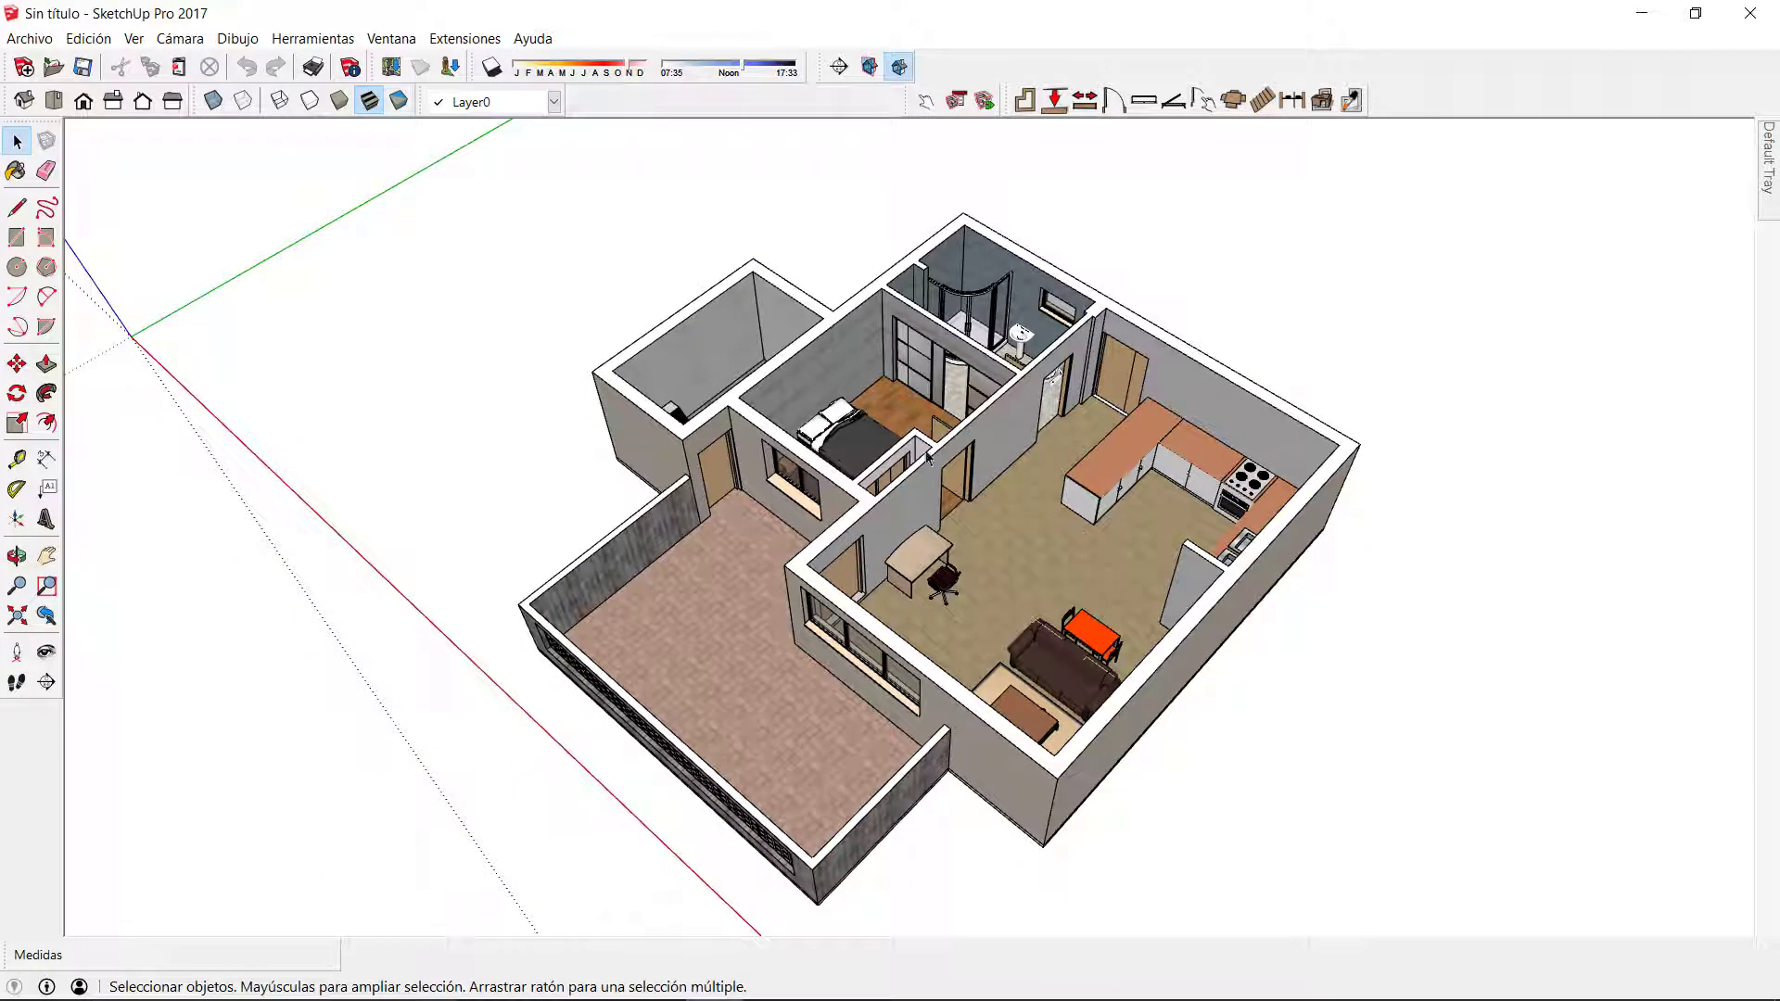
pyautogui.moveTo(1110, 542); pyautogui.dragTo(759, 621, button='middle')
pyautogui.click(730, 633)
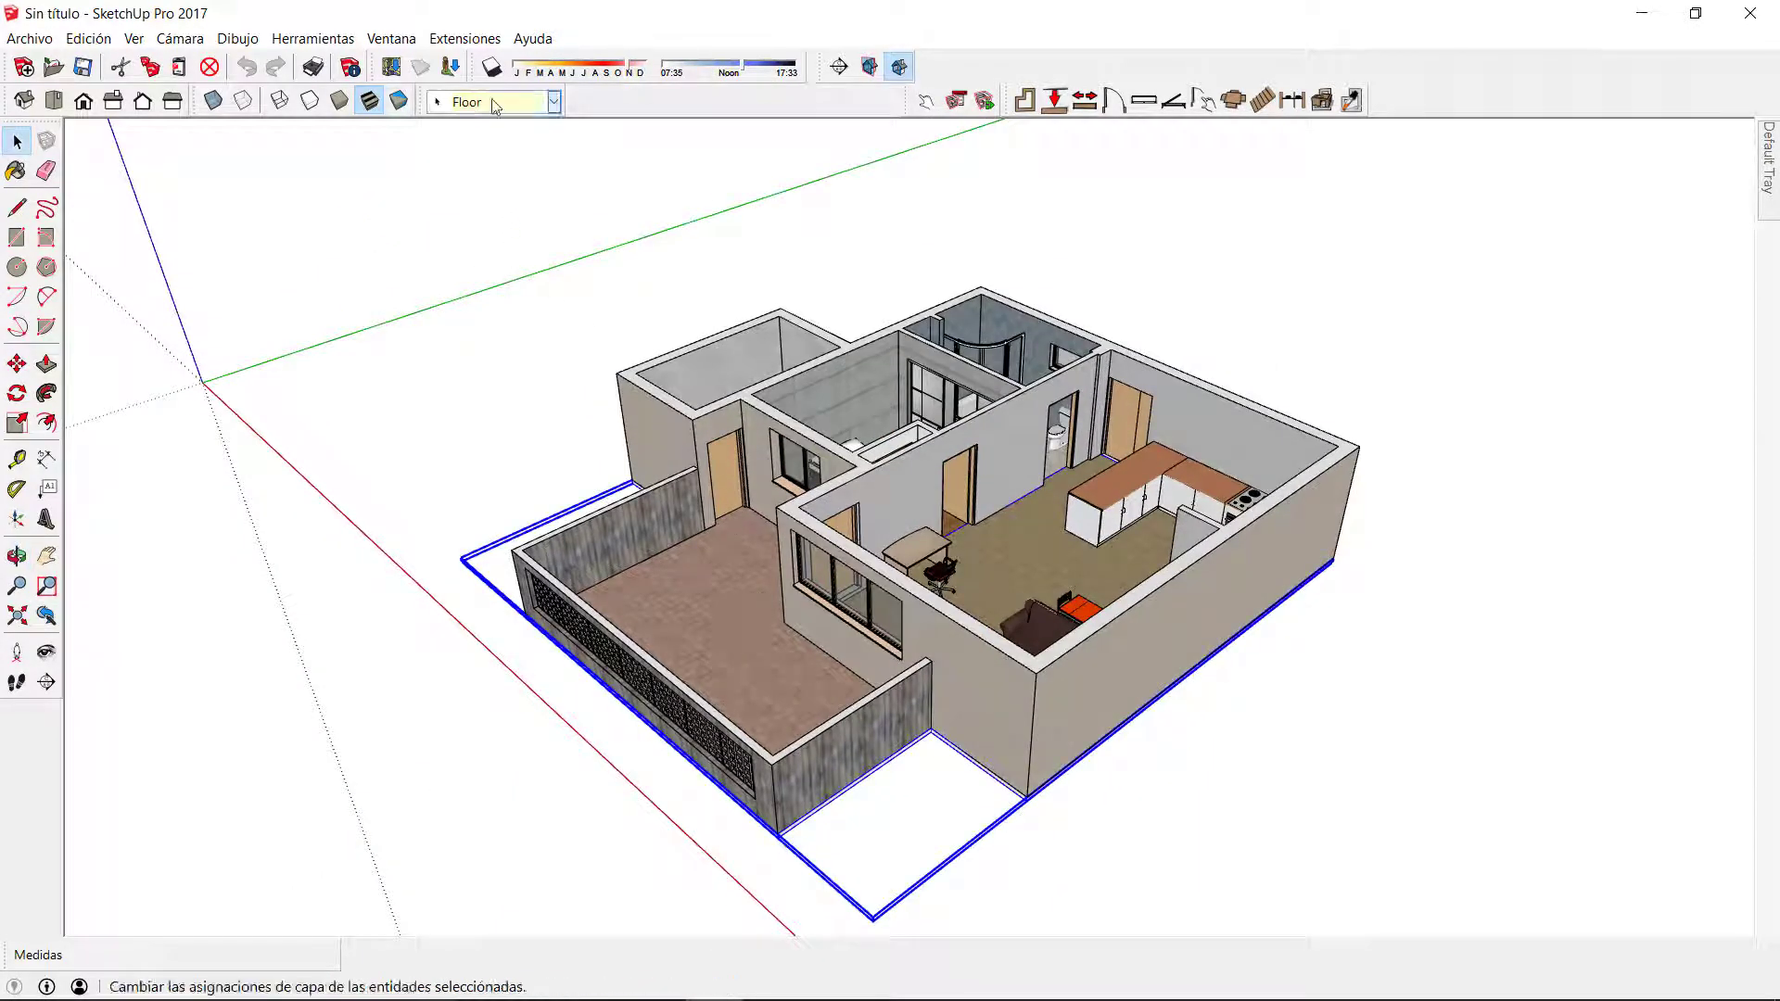
pyautogui.press('Delete')
# Hide the laminat tabla wood floor layer.
pyautogui.moveTo(1759, 179)
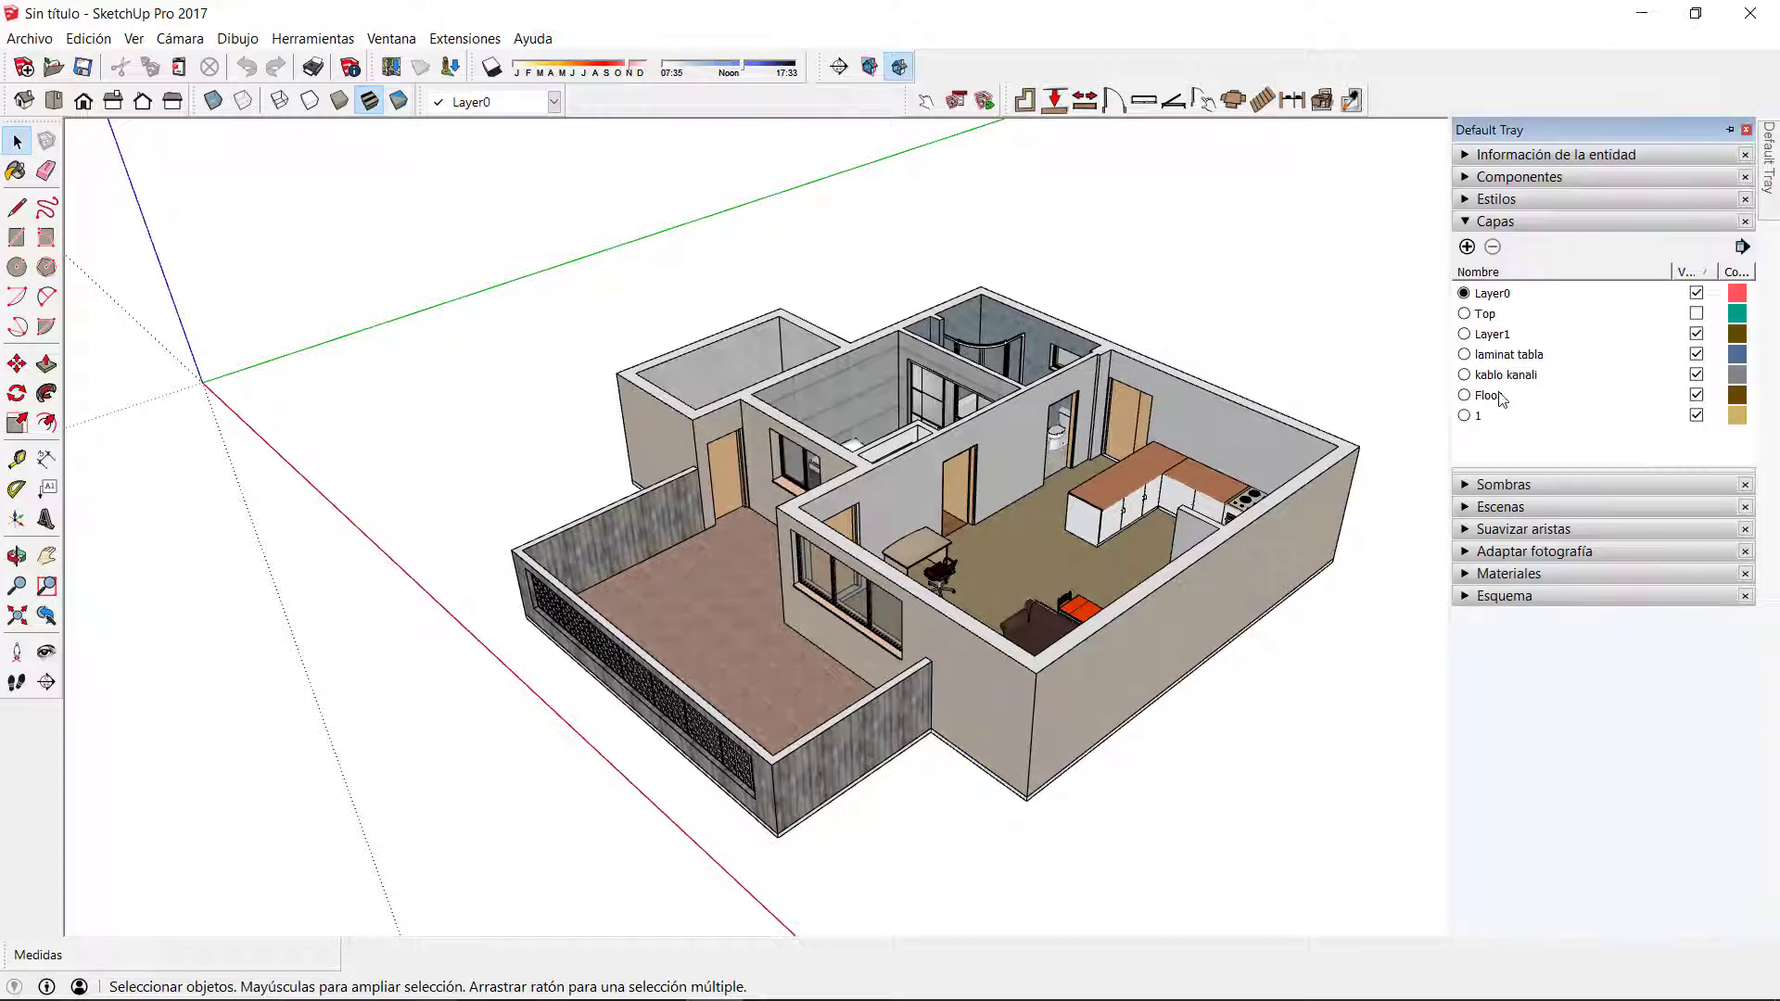
pyautogui.click(1508, 354)
pyautogui.click(1697, 354)
# Convert the house group to a flat 2D floor plan with Dibac and view it from Top.
pyautogui.click(927, 702)
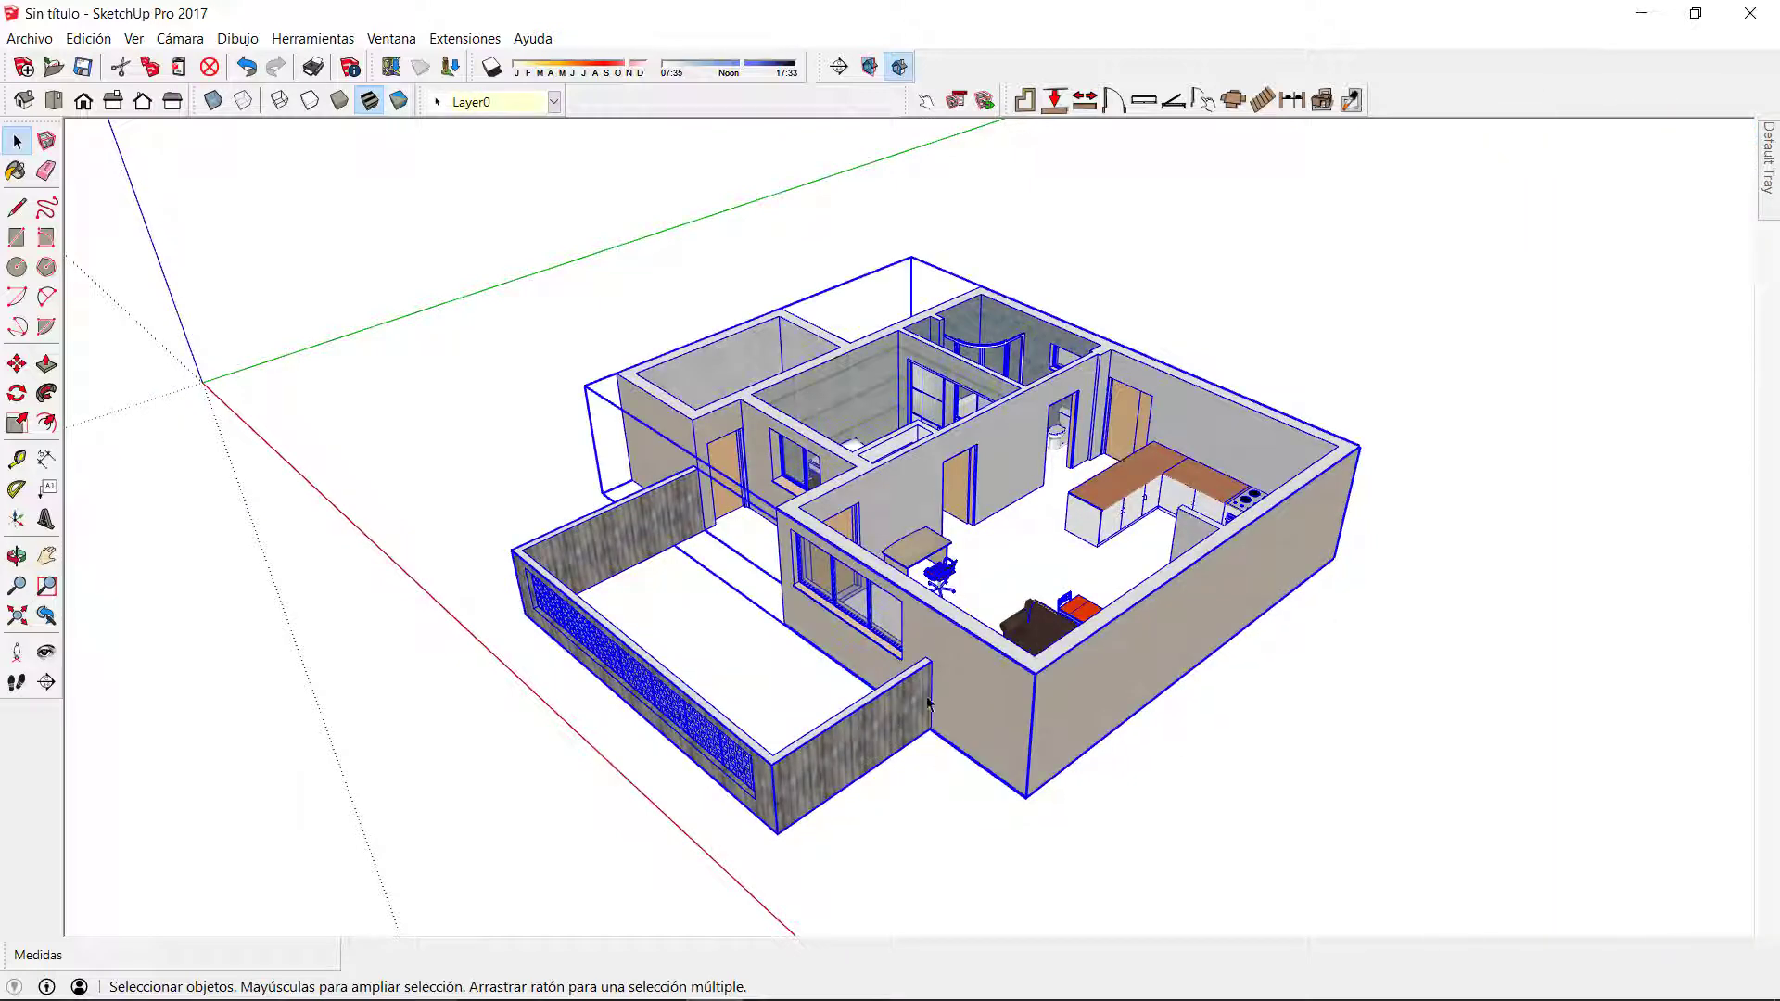
pyautogui.click(1324, 101)
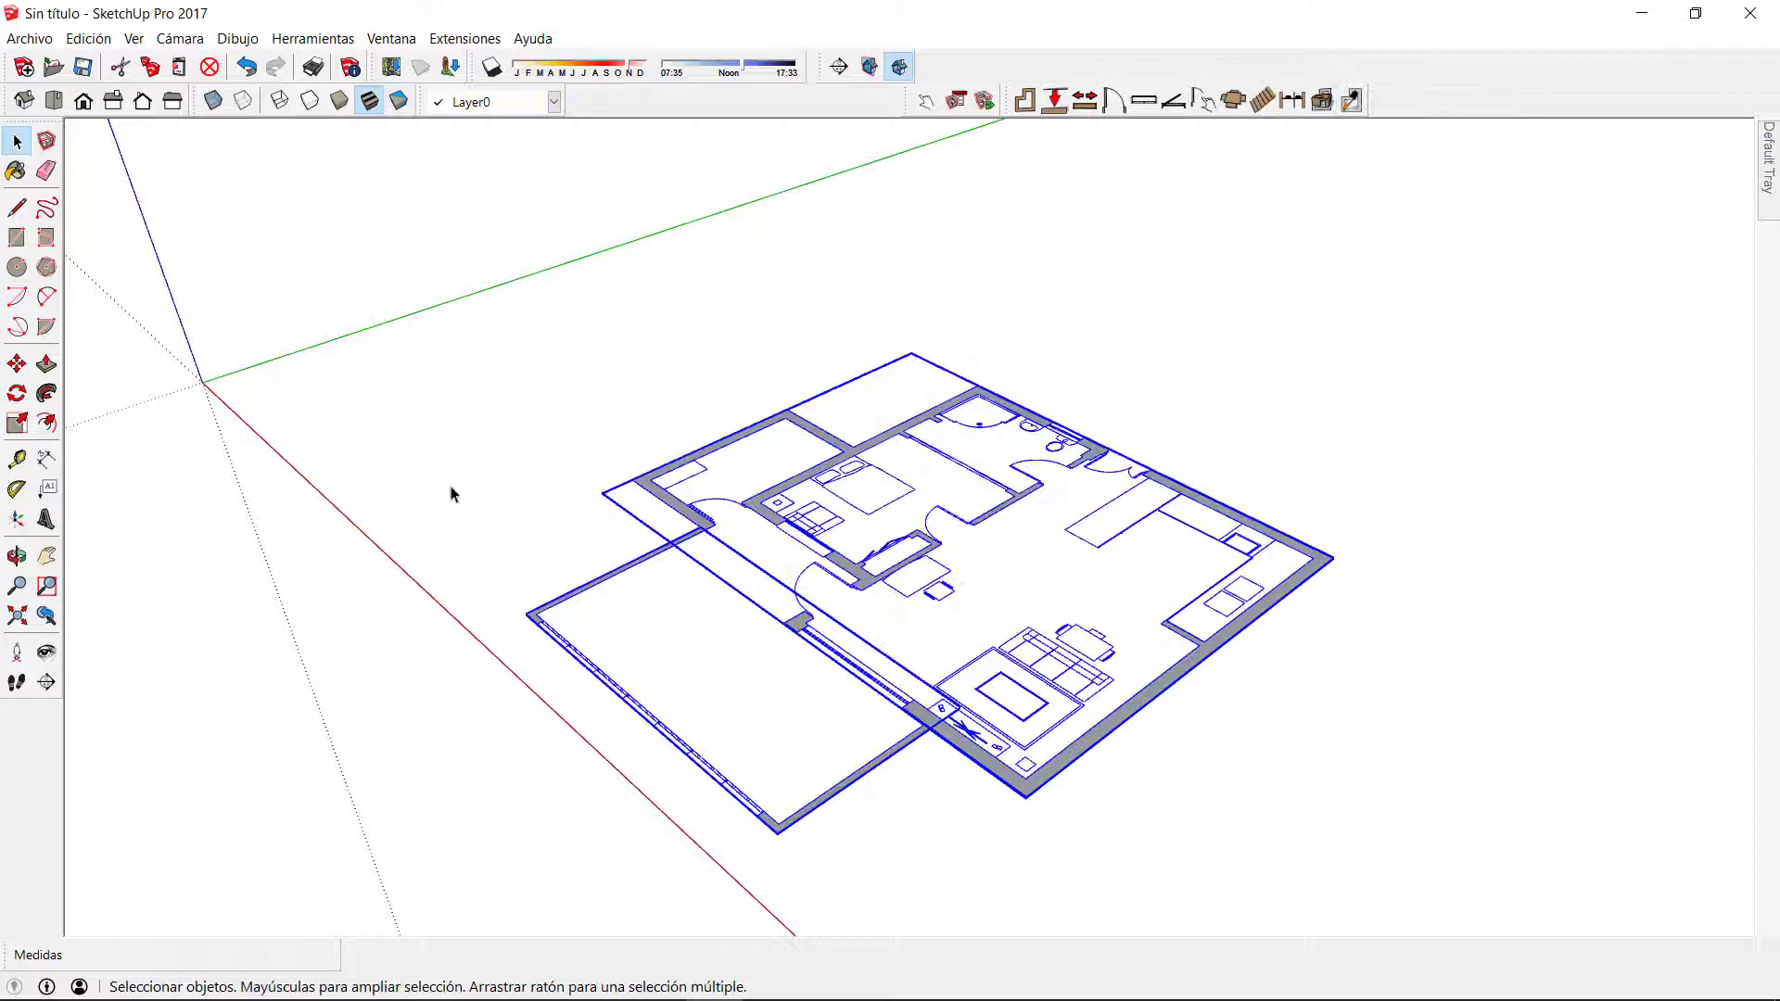
pyautogui.click(53, 100)
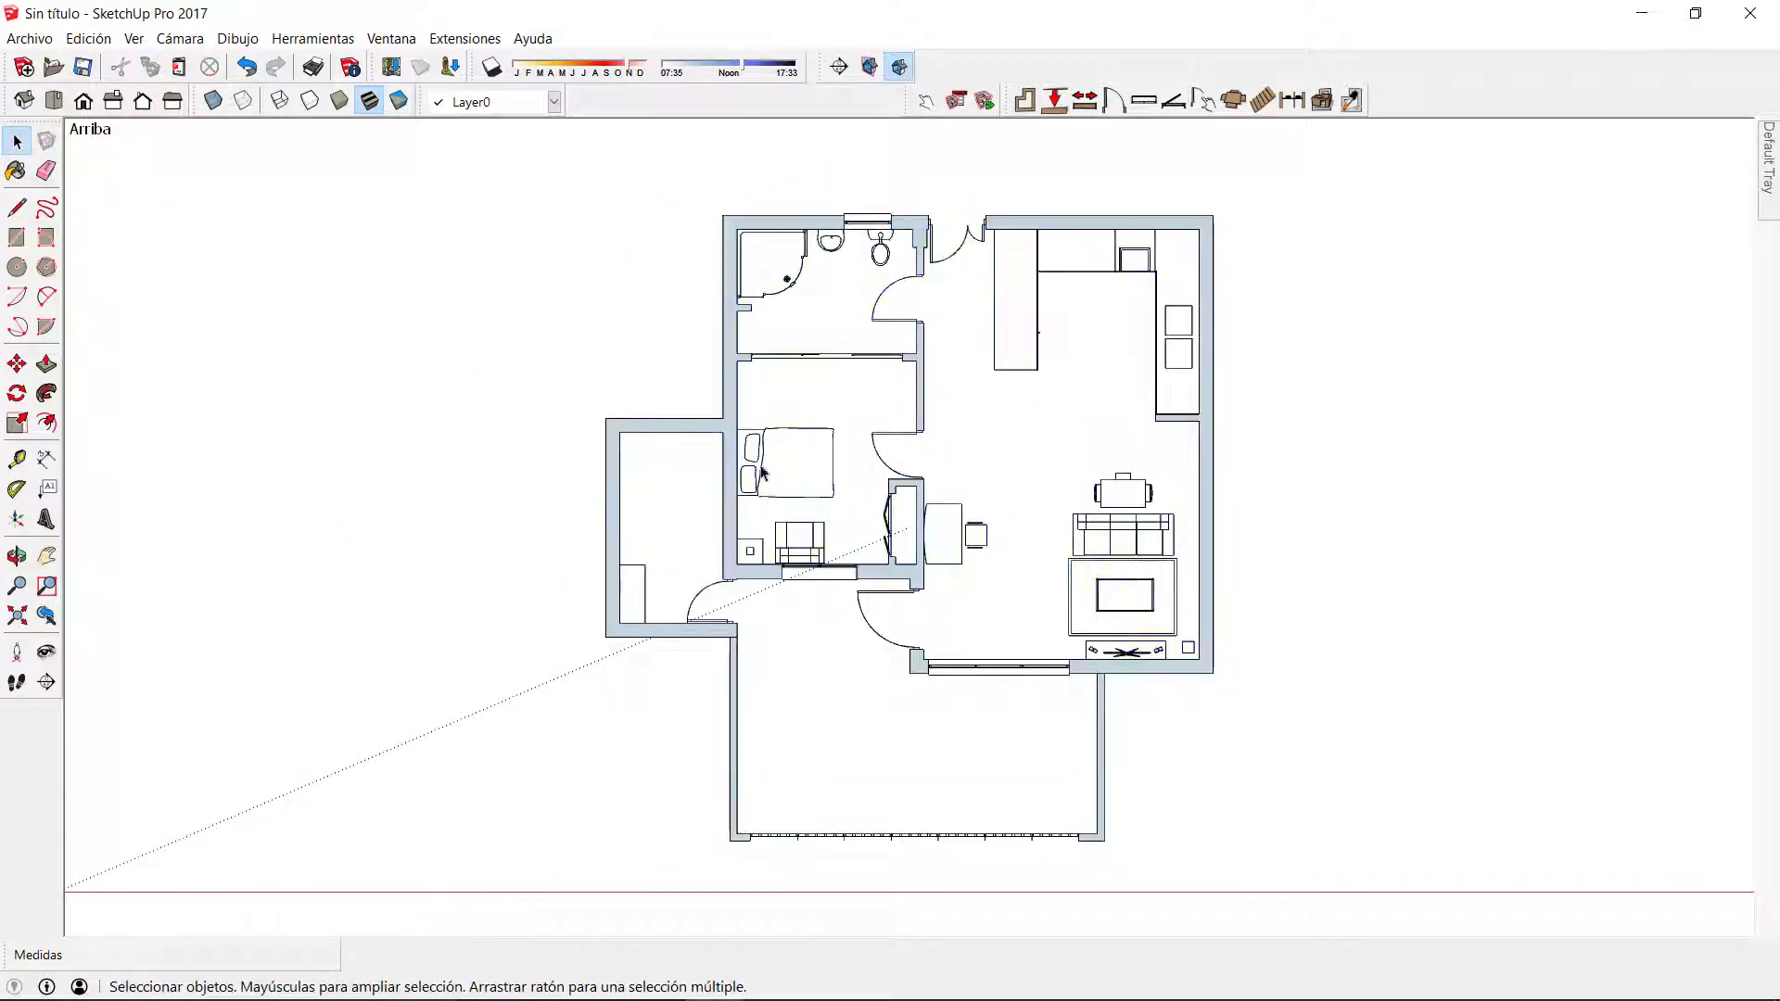
# Enter the 2D floor-plan group for editing and zoom in on the plan.
pyautogui.scroll(1, 994, 589)
pyautogui.keyDown('shift'); pyautogui.moveTo(986, 568); pyautogui.dragTo(959, 589, button='middle'); pyautogui.keyUp('shift')
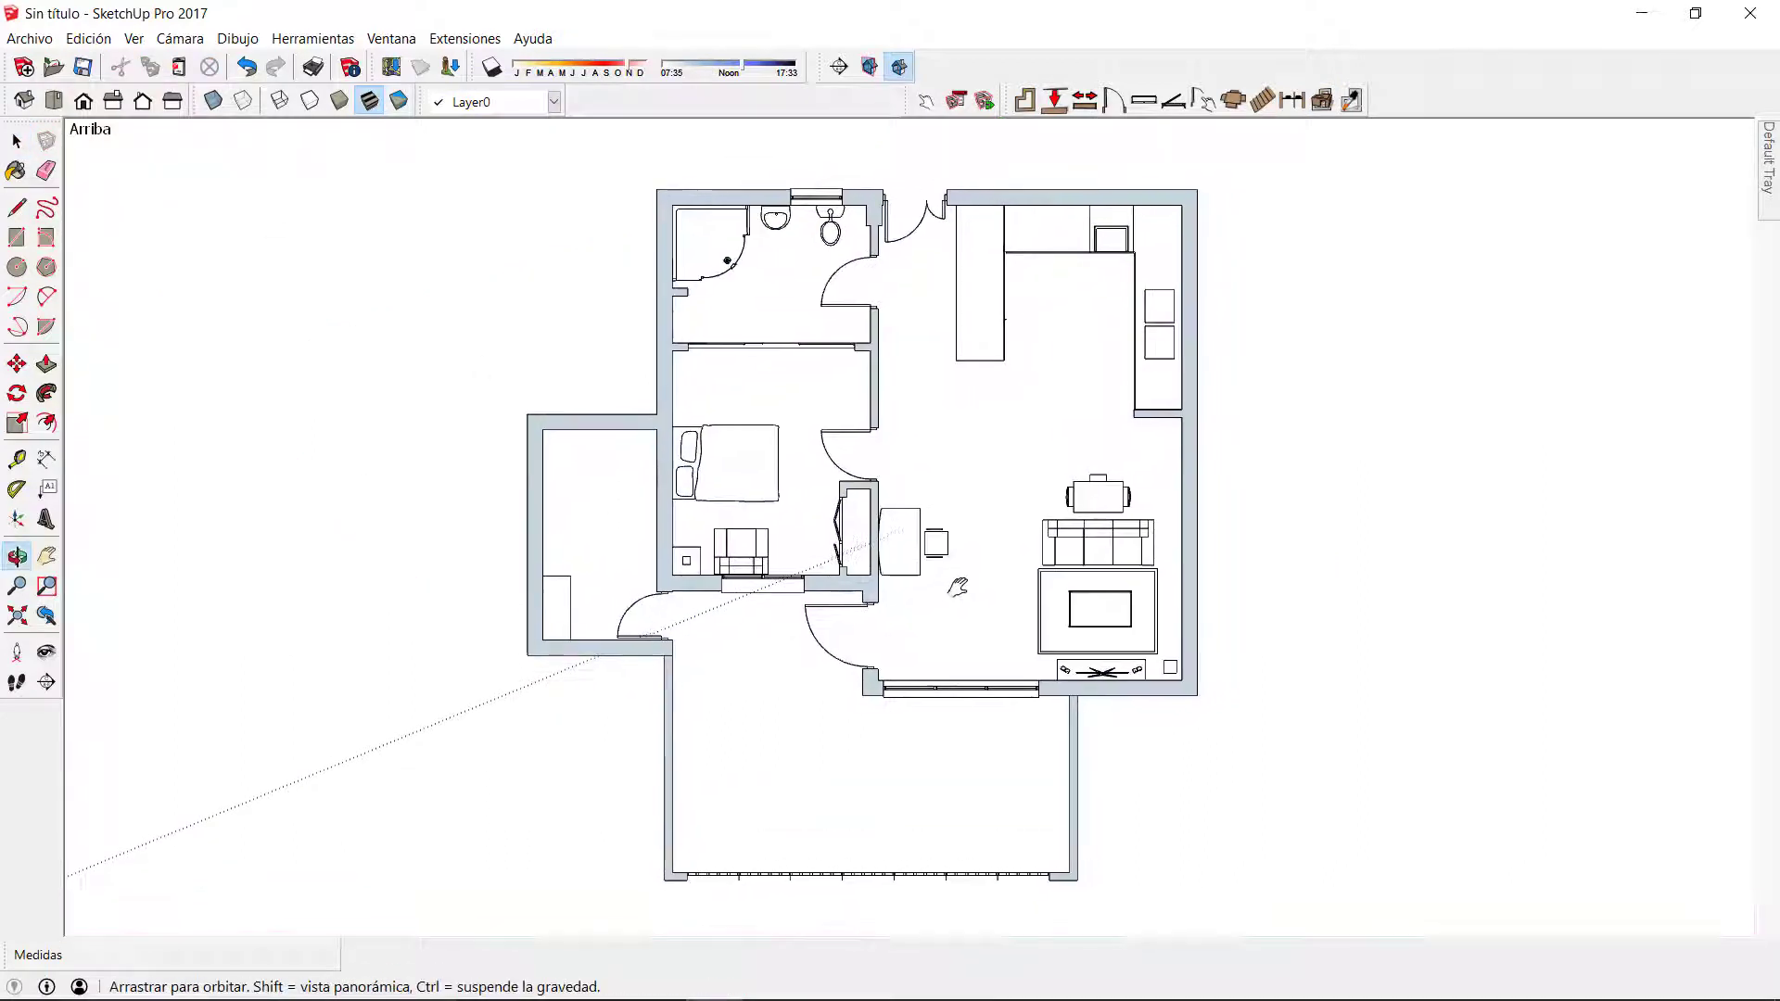
pyautogui.click(700, 208)
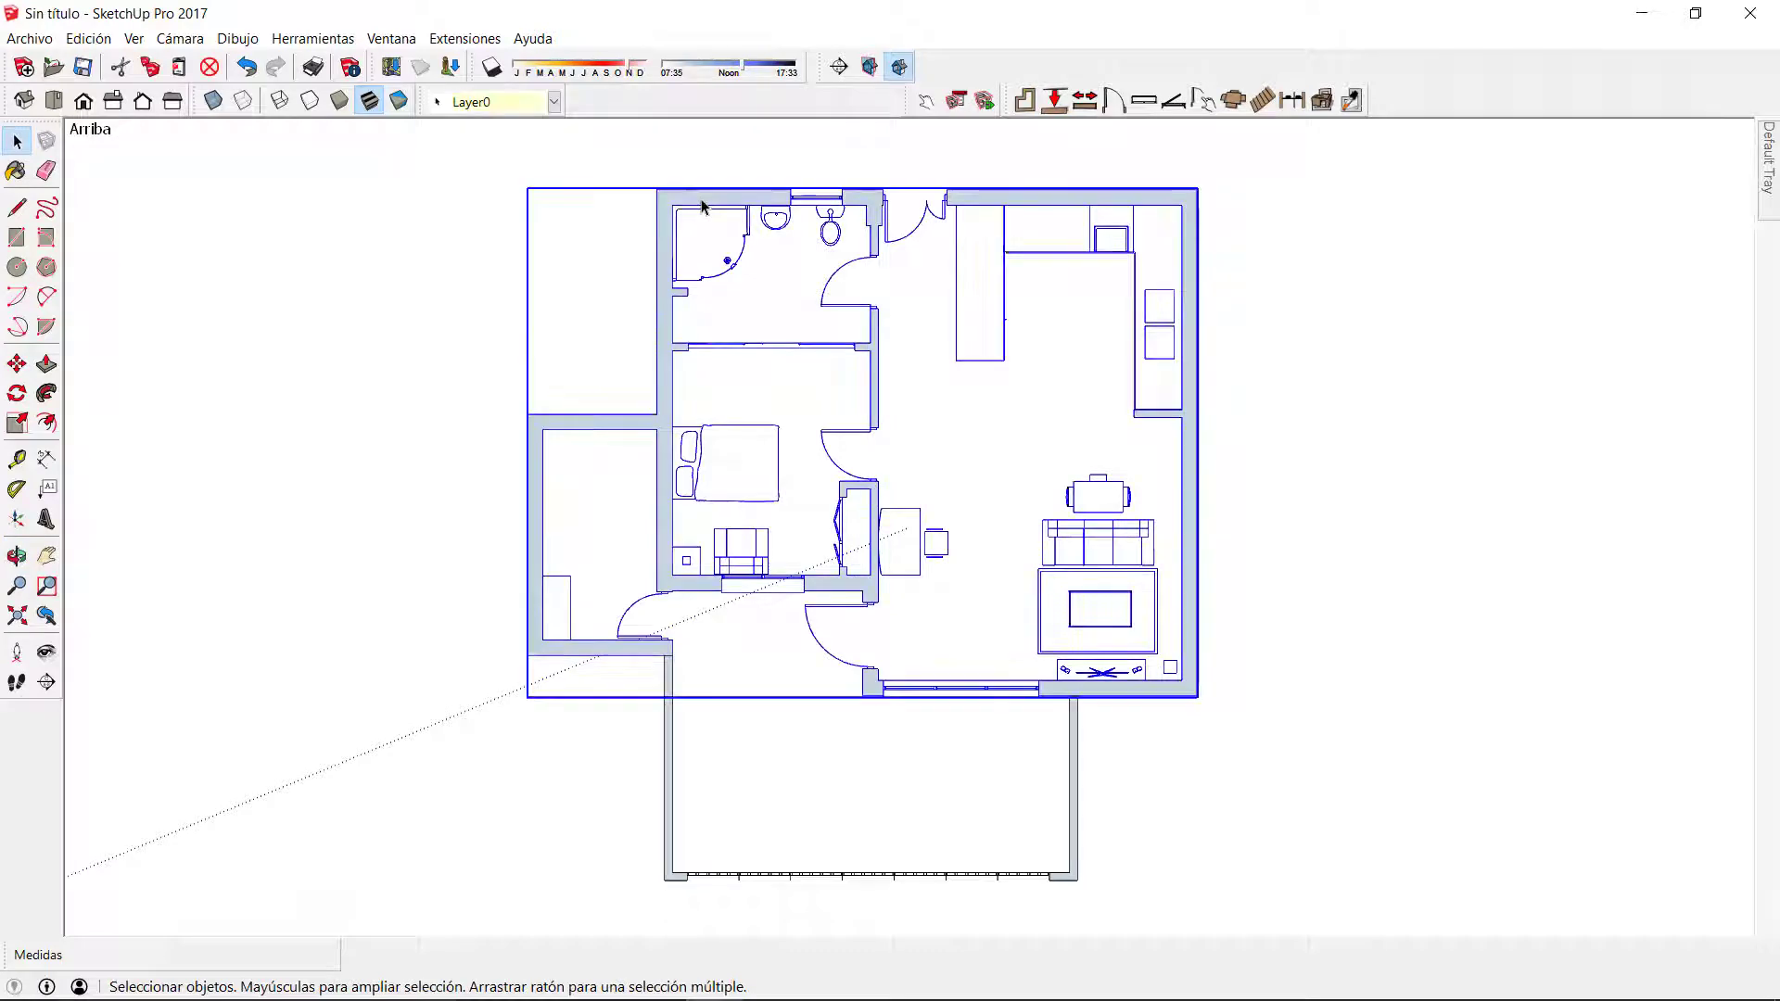
pyautogui.doubleClick(701, 208)
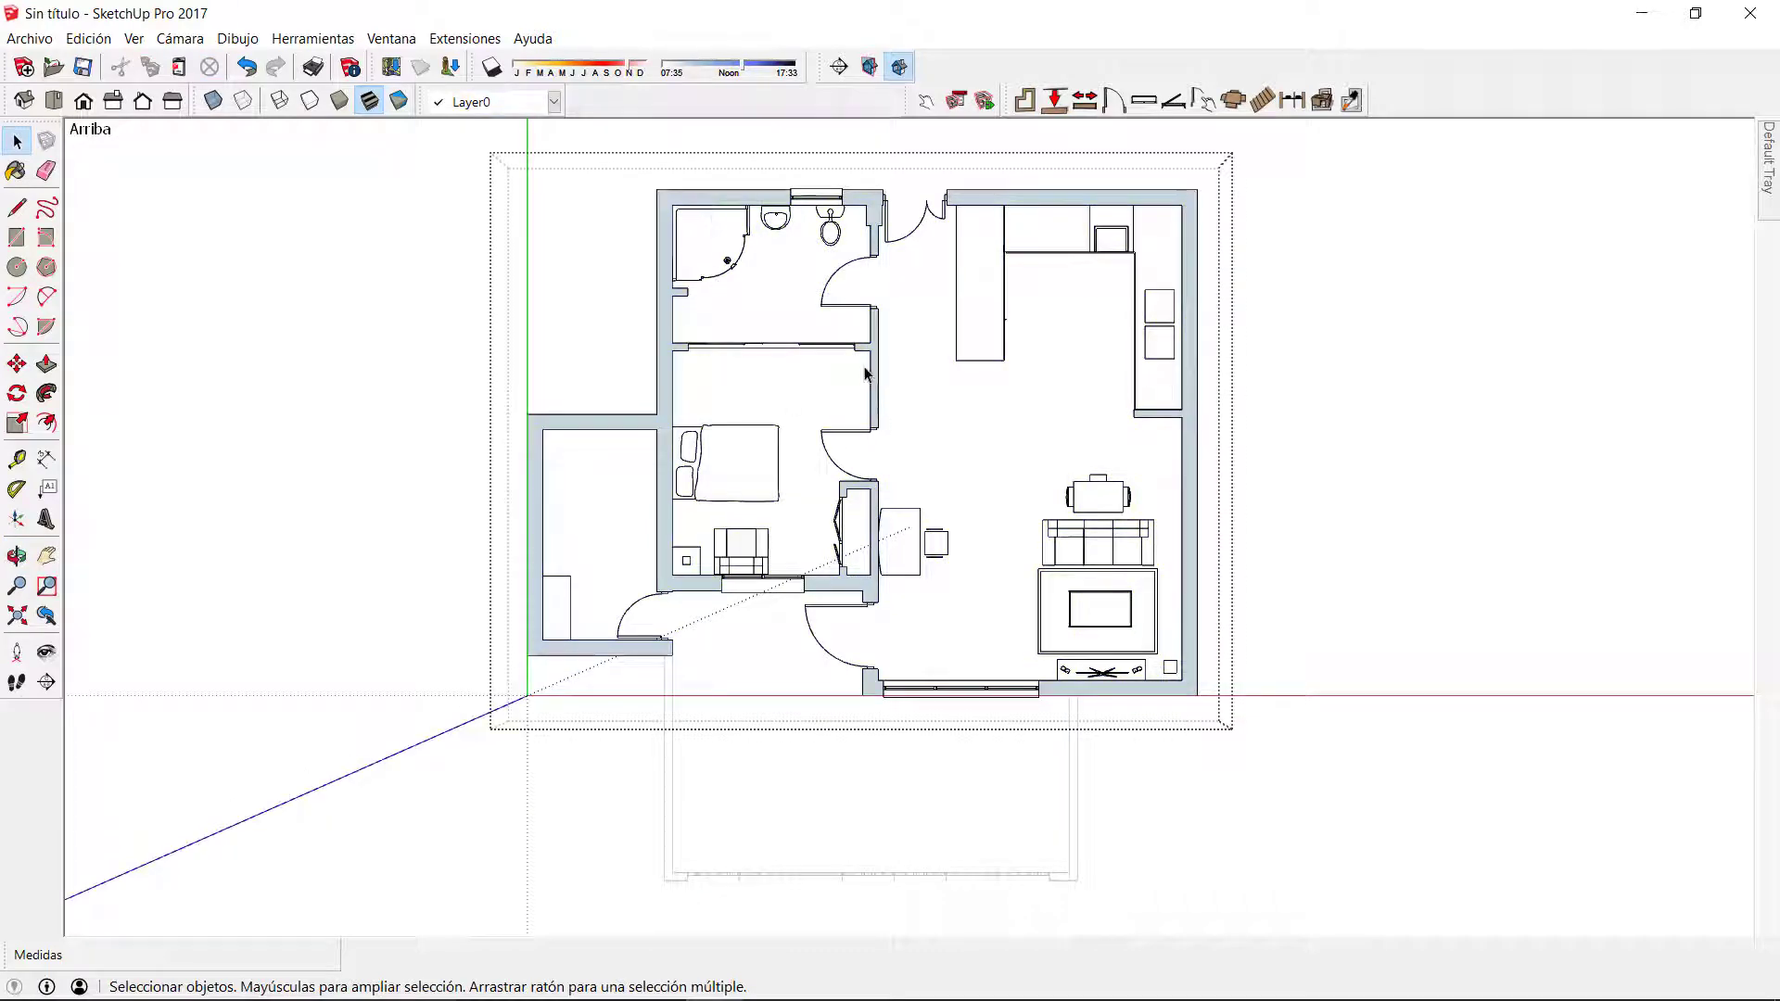
pyautogui.scroll(1, 867, 374)
pyautogui.scroll(1, 879, 417)
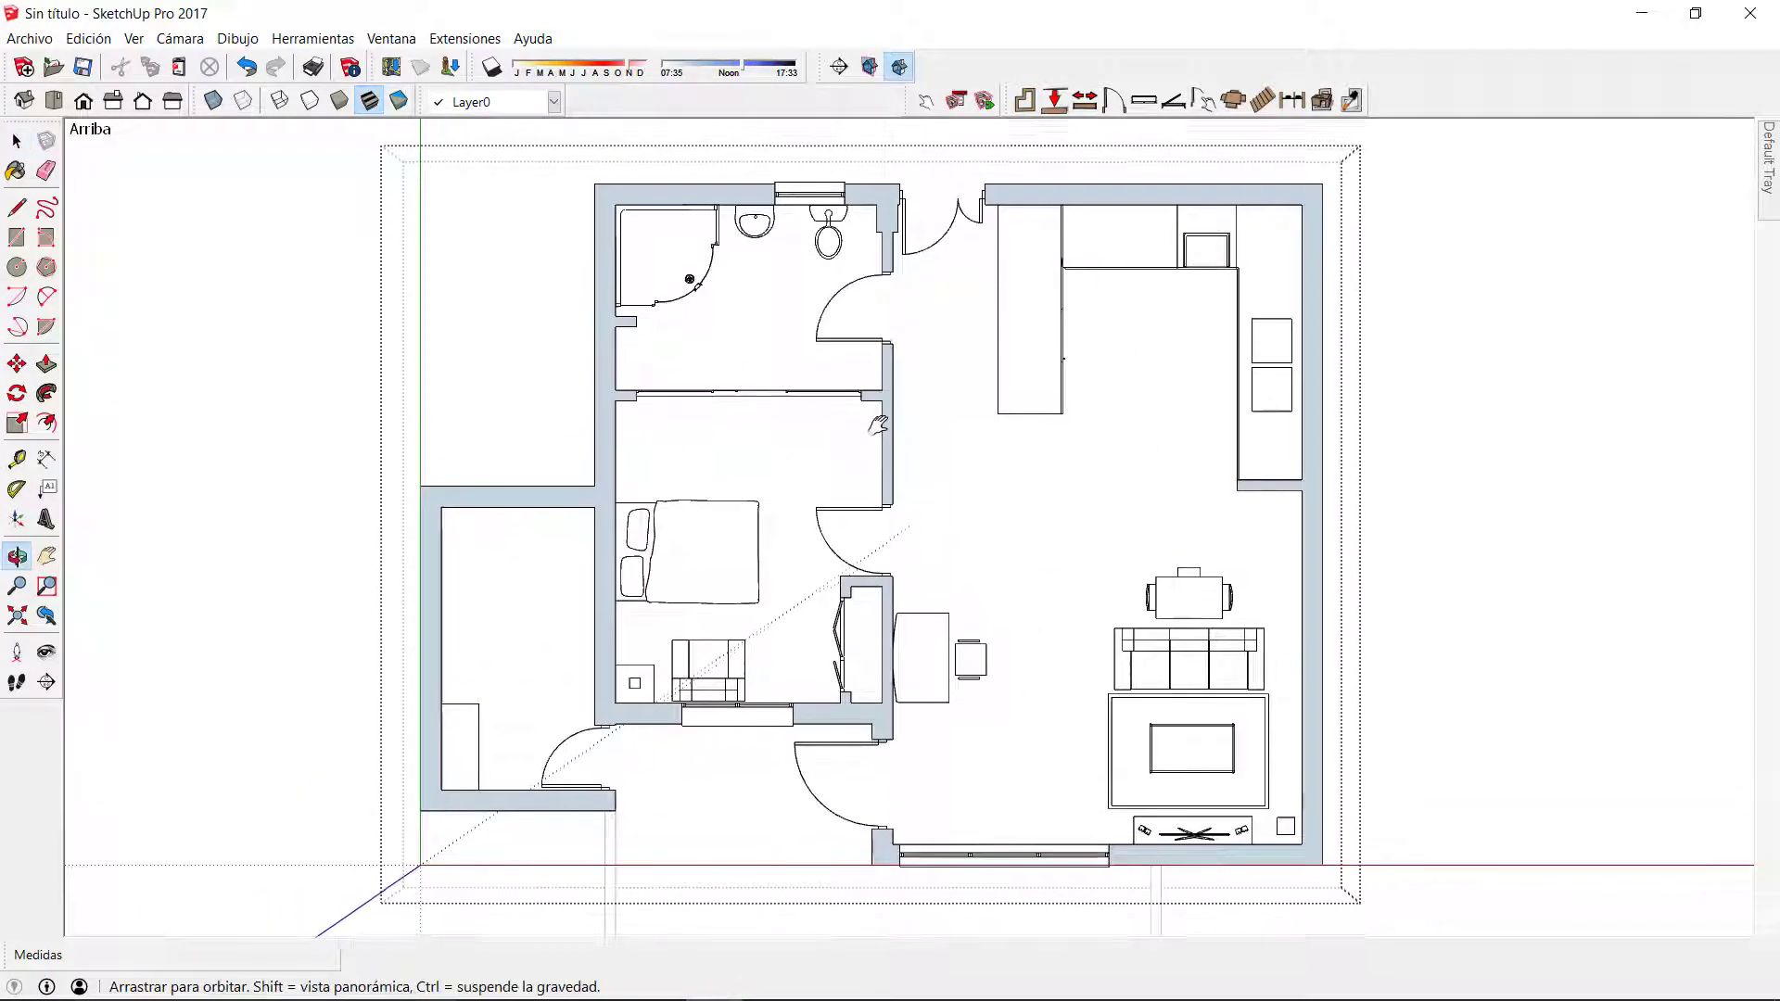
pyautogui.moveTo(879, 424); pyautogui.dragTo(881, 434, button='middle')
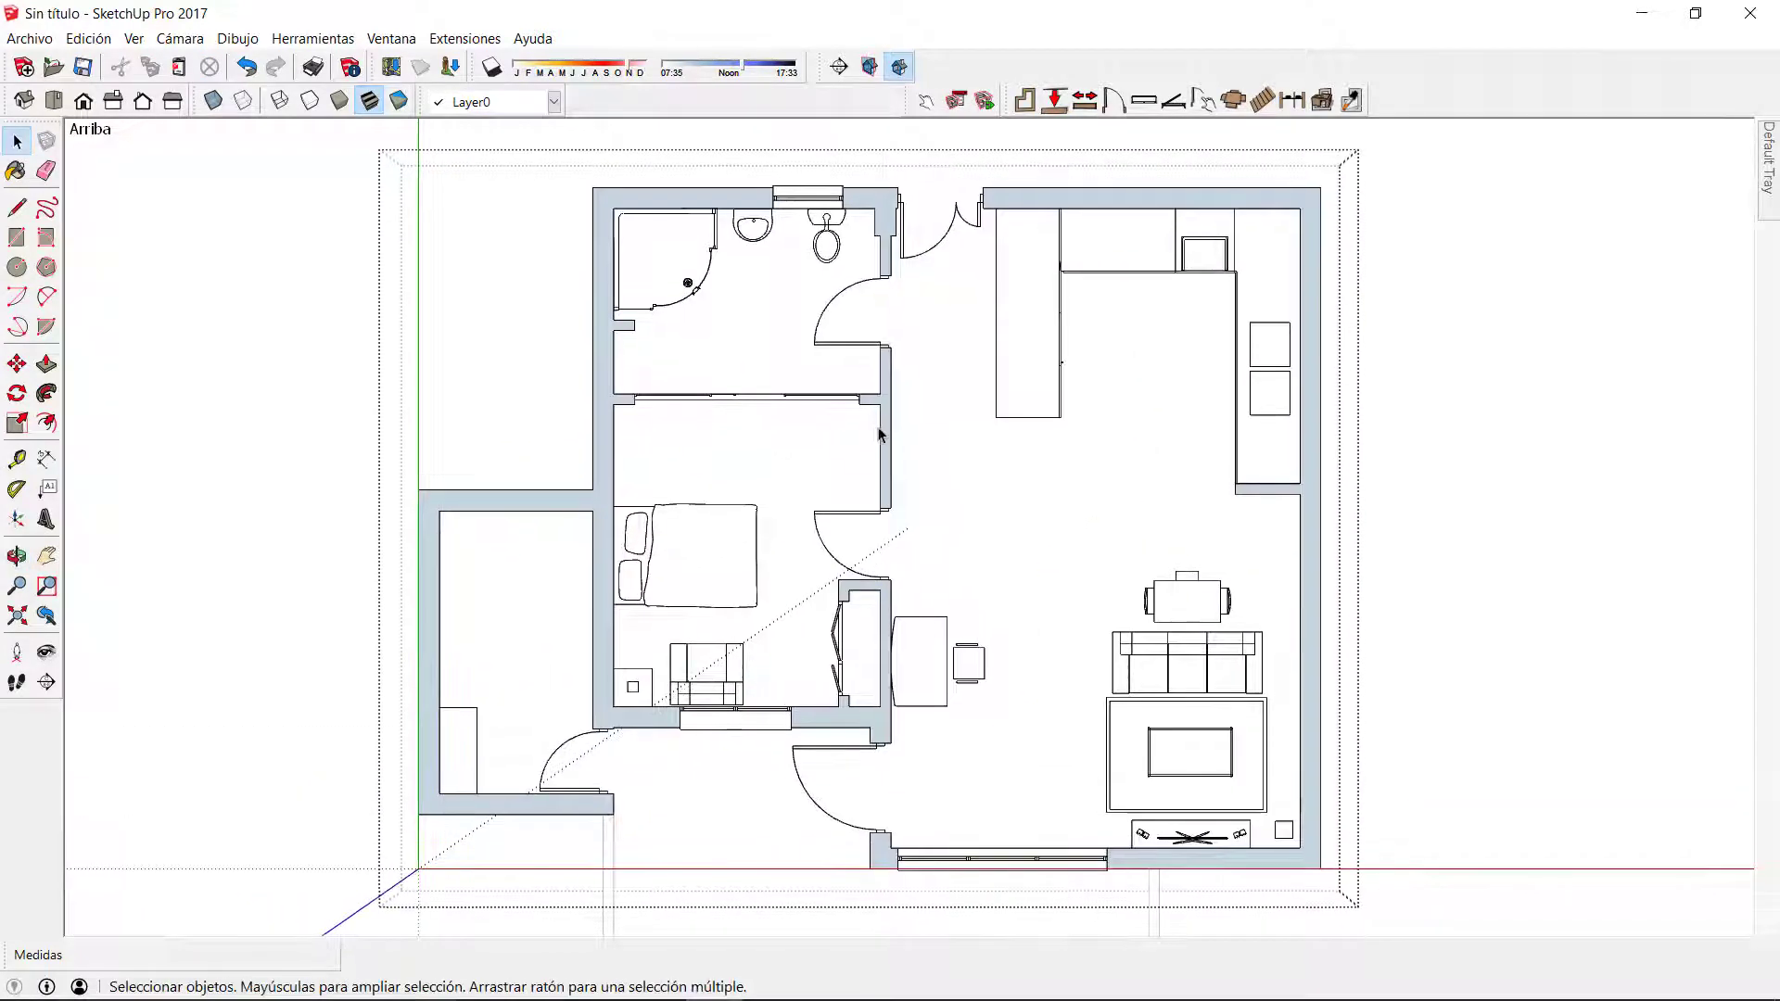
# Add a continuous interior dimension chain: 0,30m, 3,83m, 5,87m and 0,30m across the plan.
pyautogui.click(1292, 102)
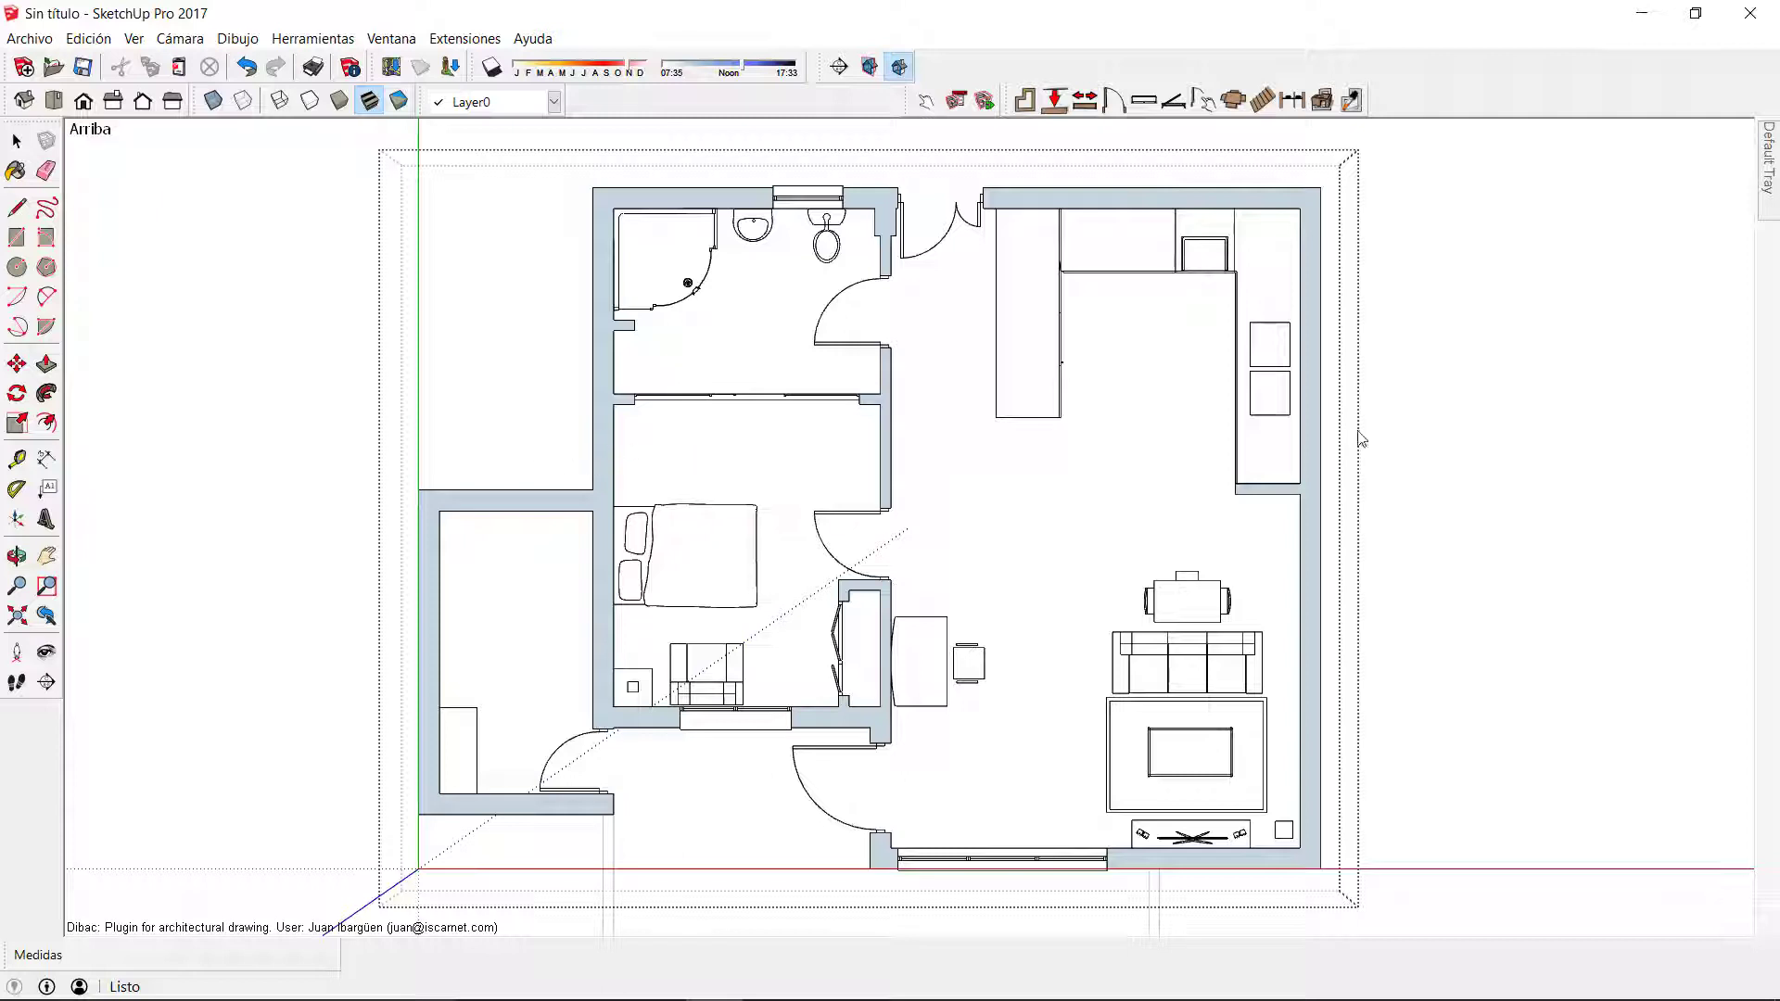
pyautogui.click(546, 450)
pyautogui.click(592, 449)
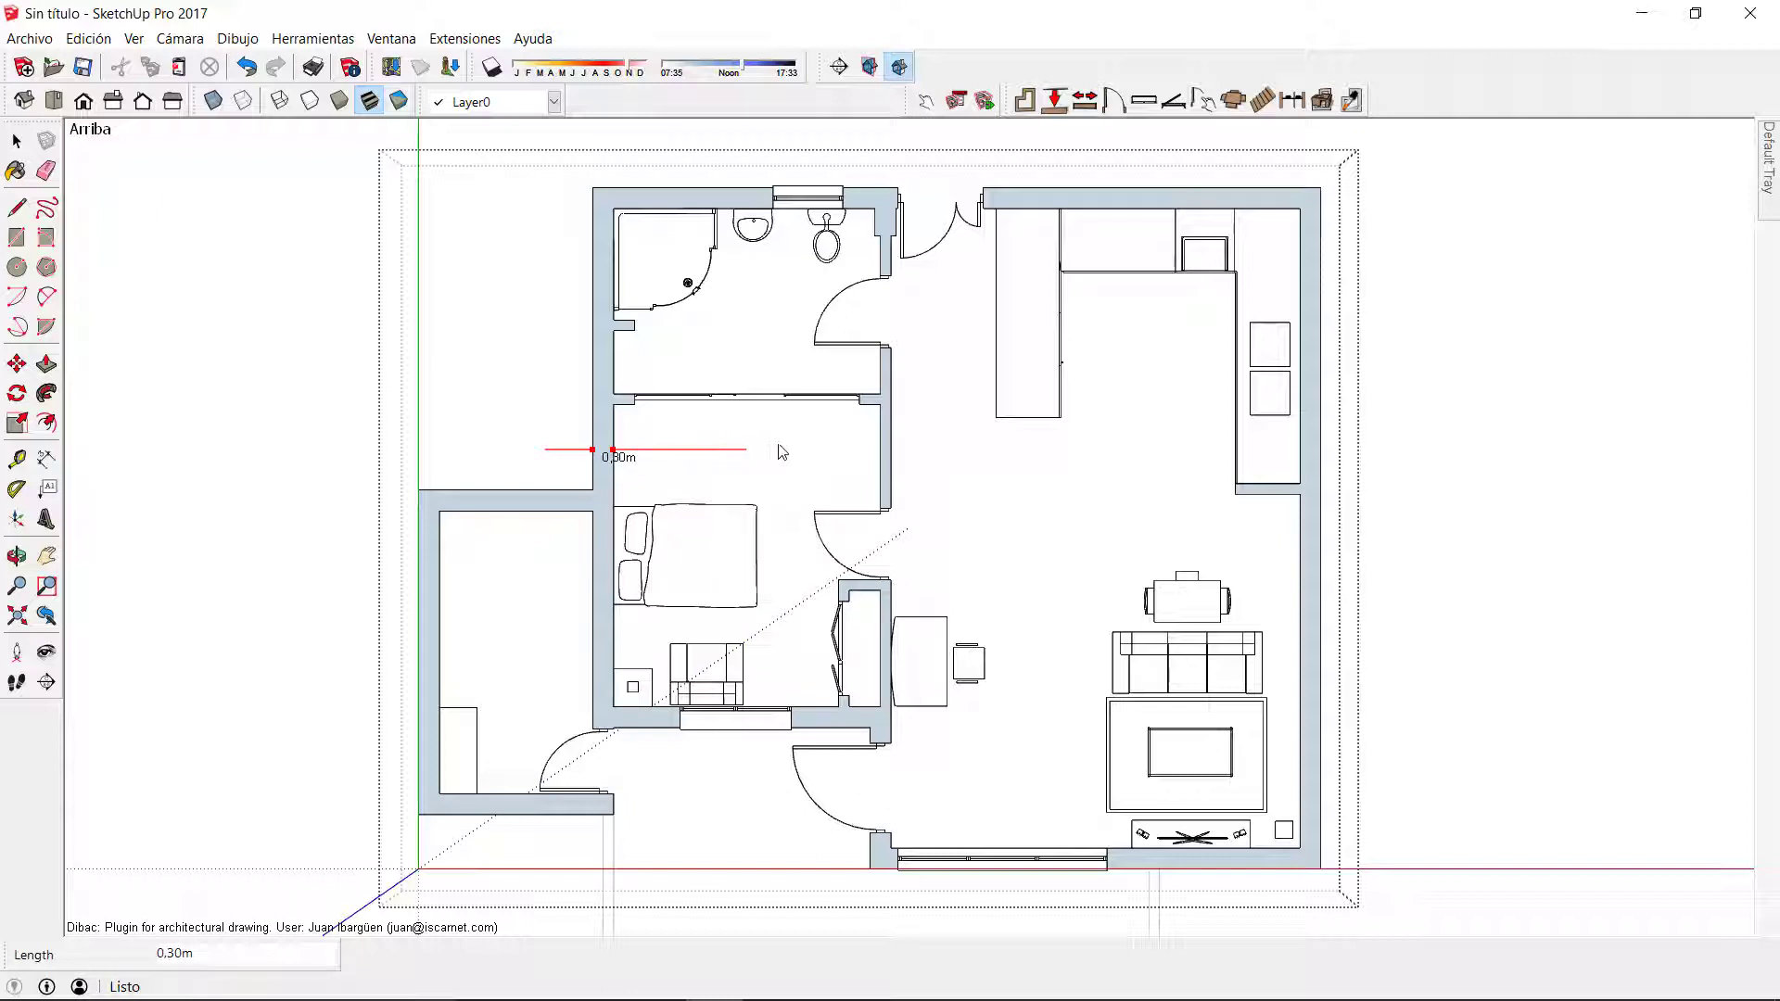
pyautogui.click(880, 449)
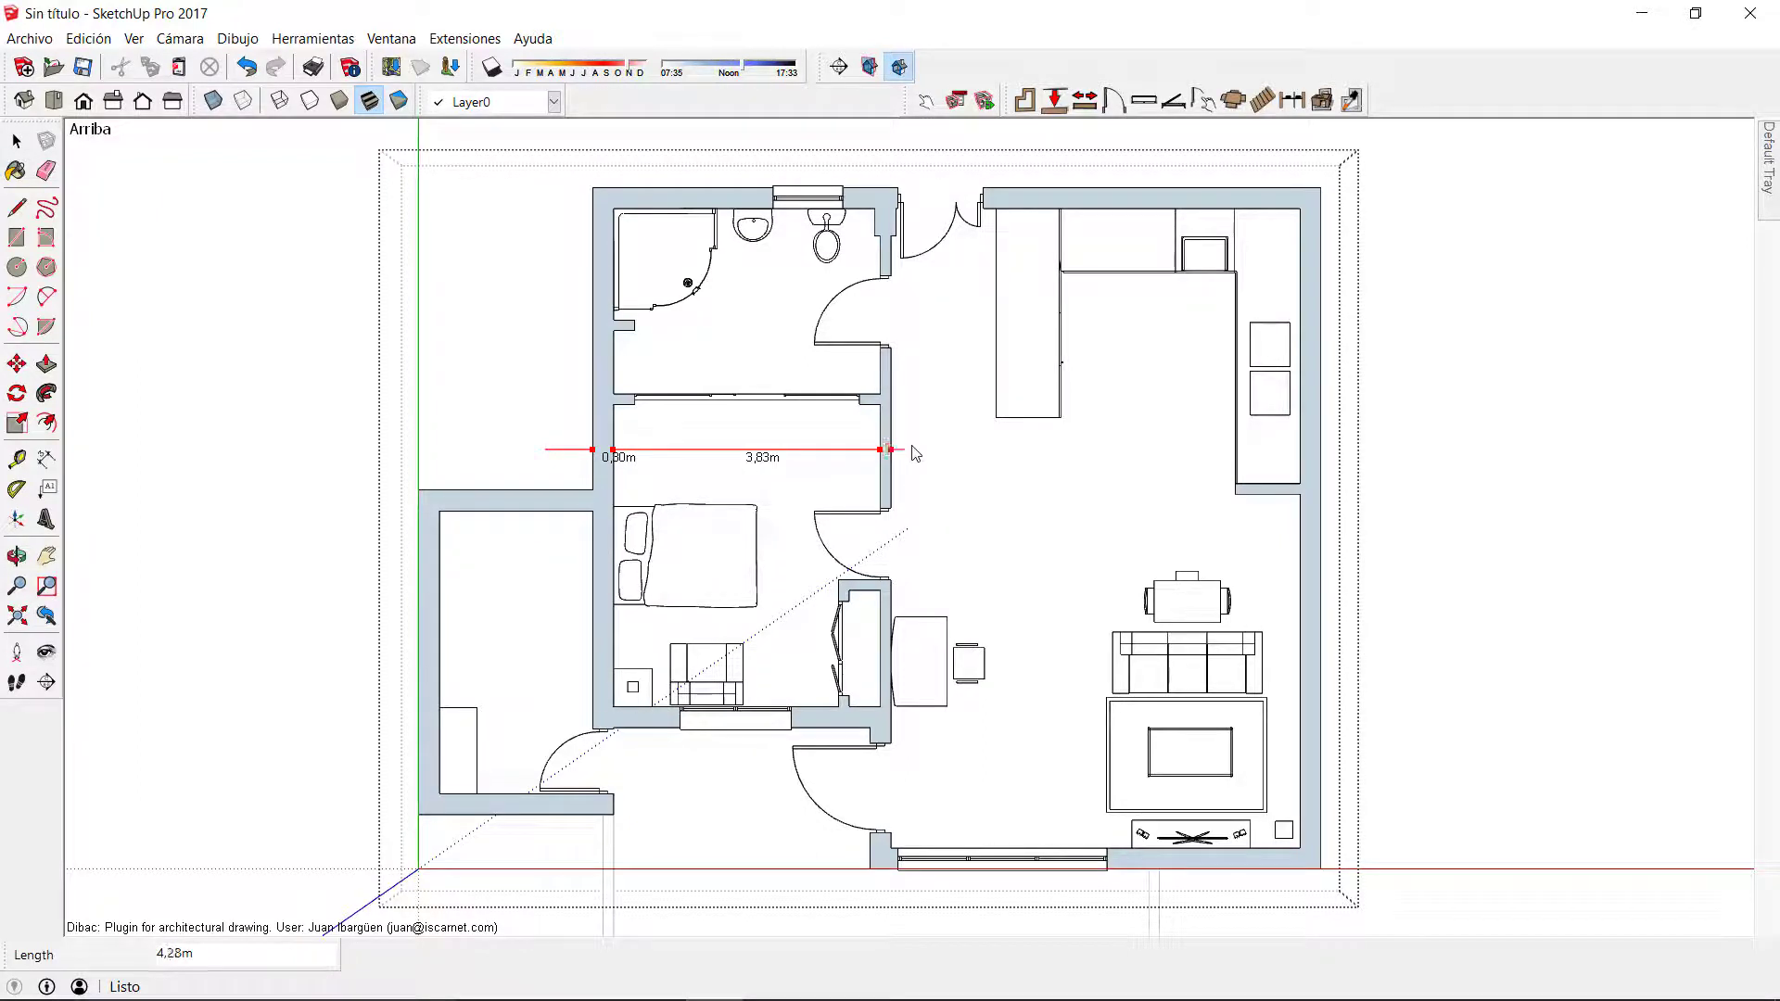
pyautogui.click(1403, 451)
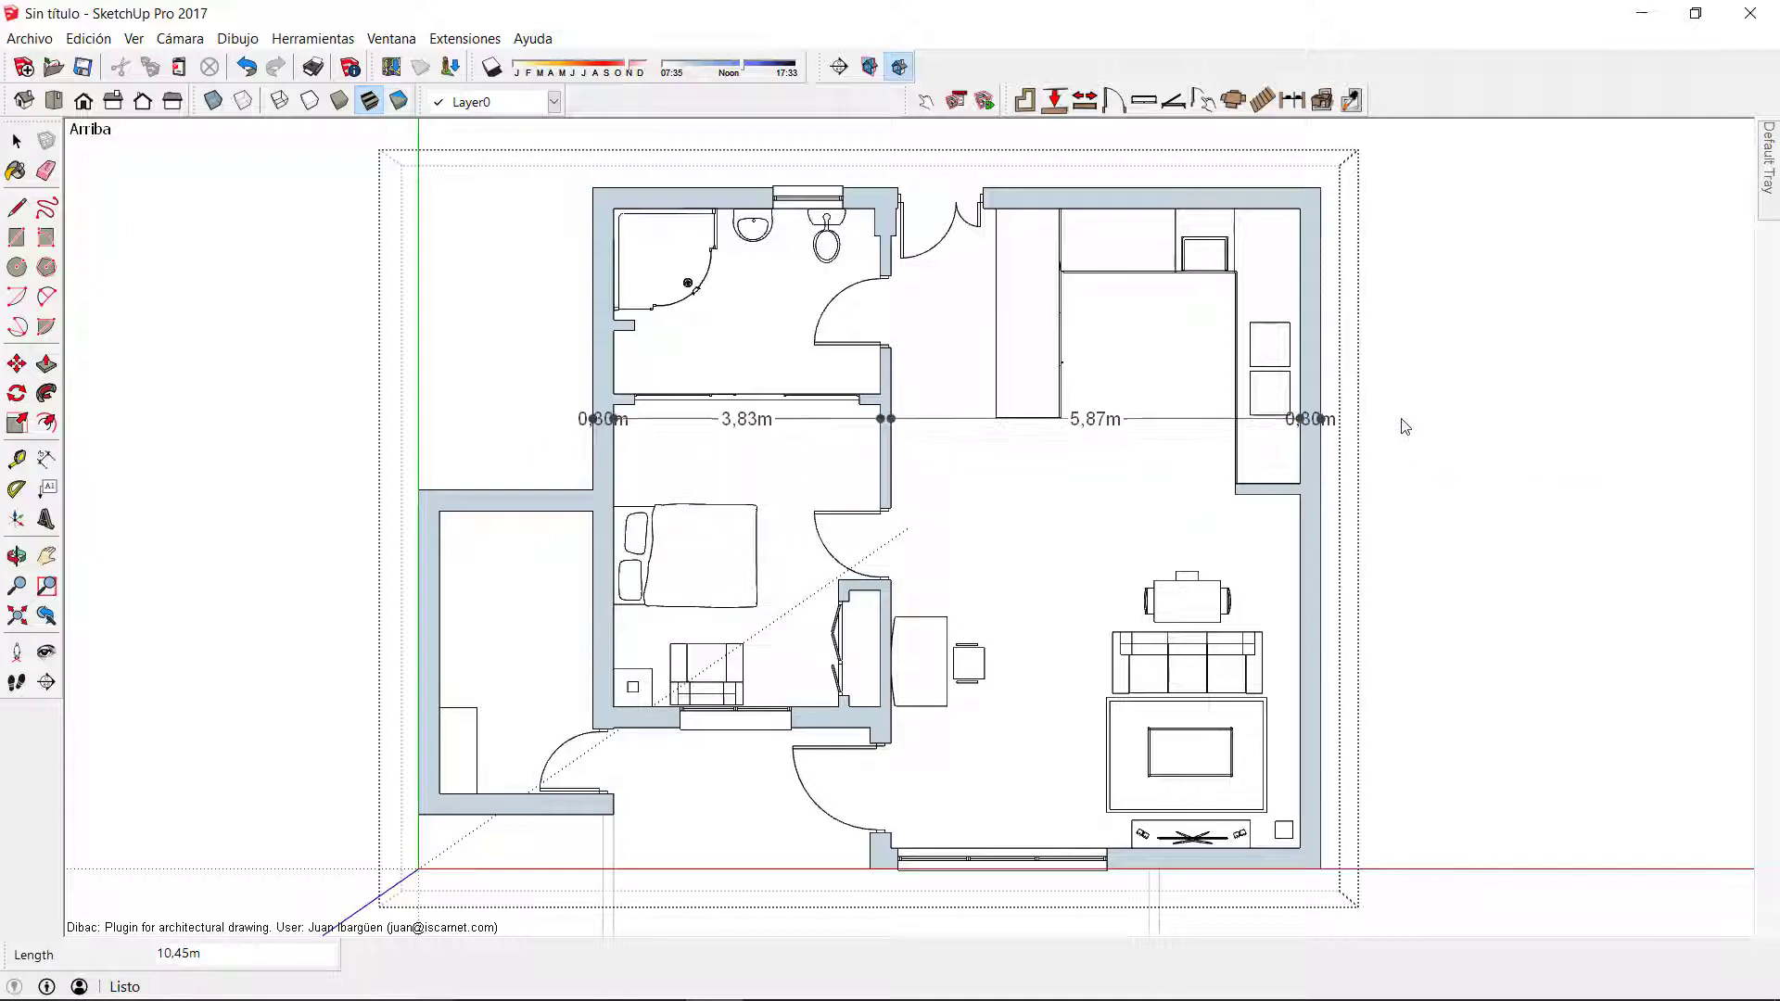
pyautogui.scroll(2, 1398, 469)
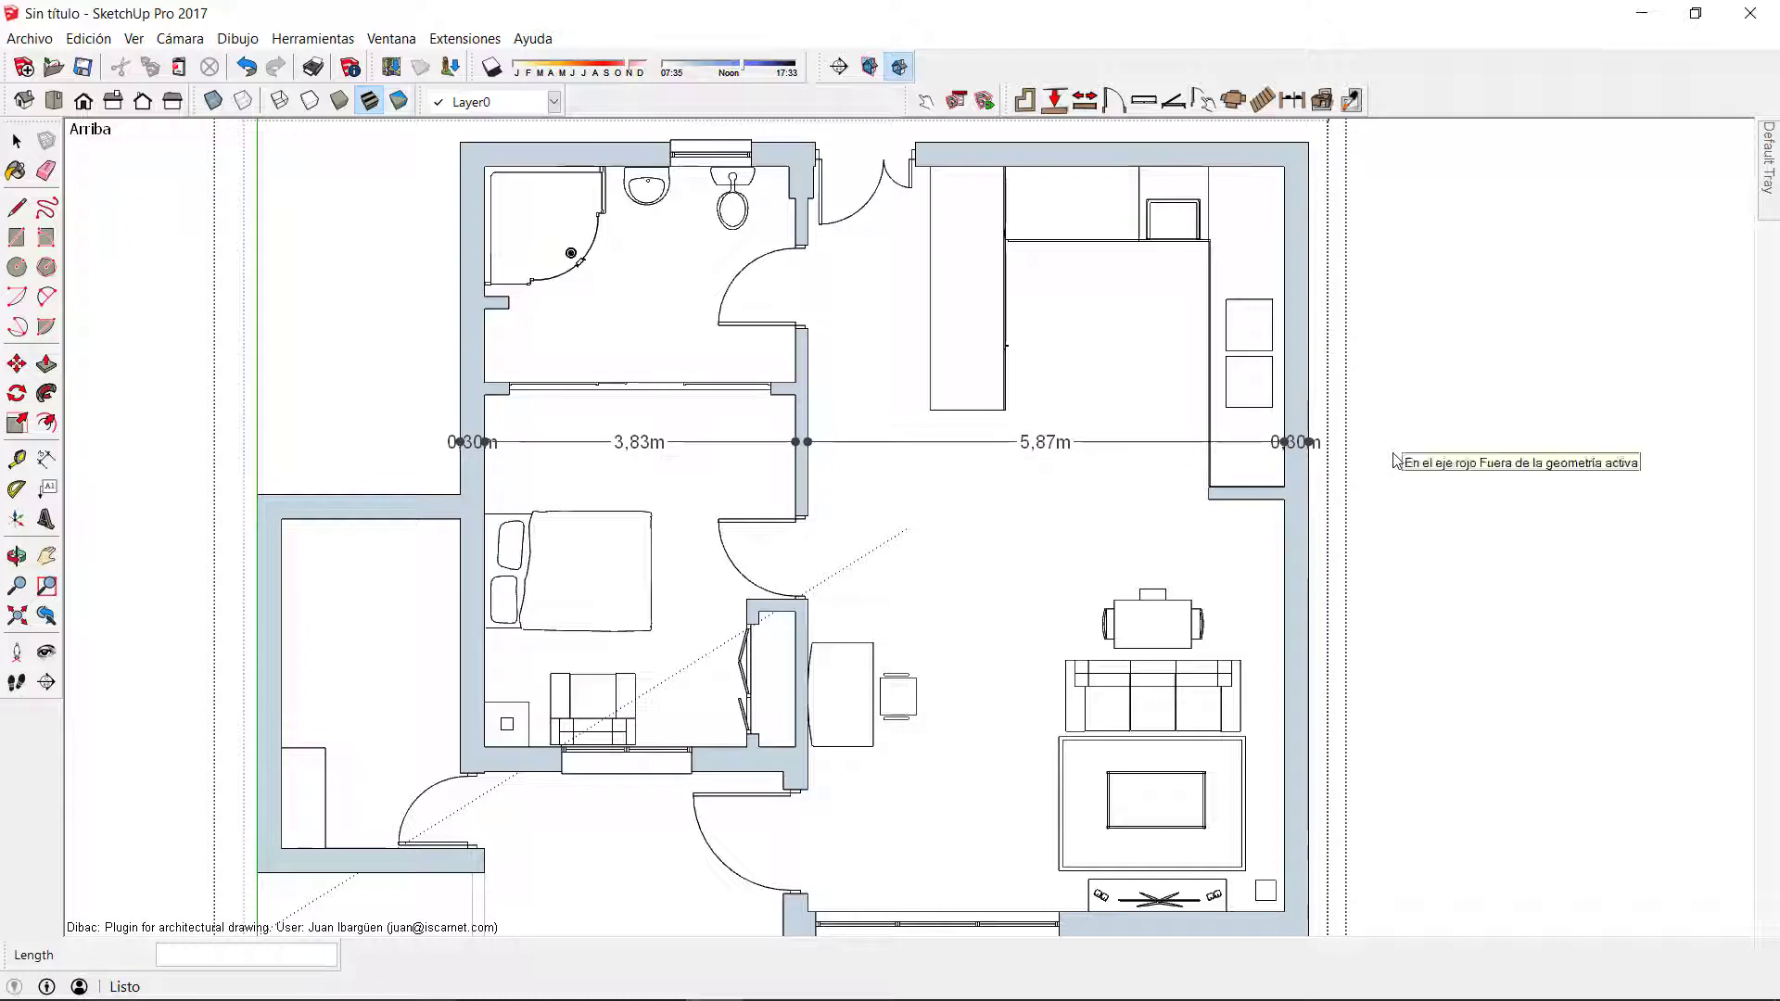
pyautogui.click(1396, 460)
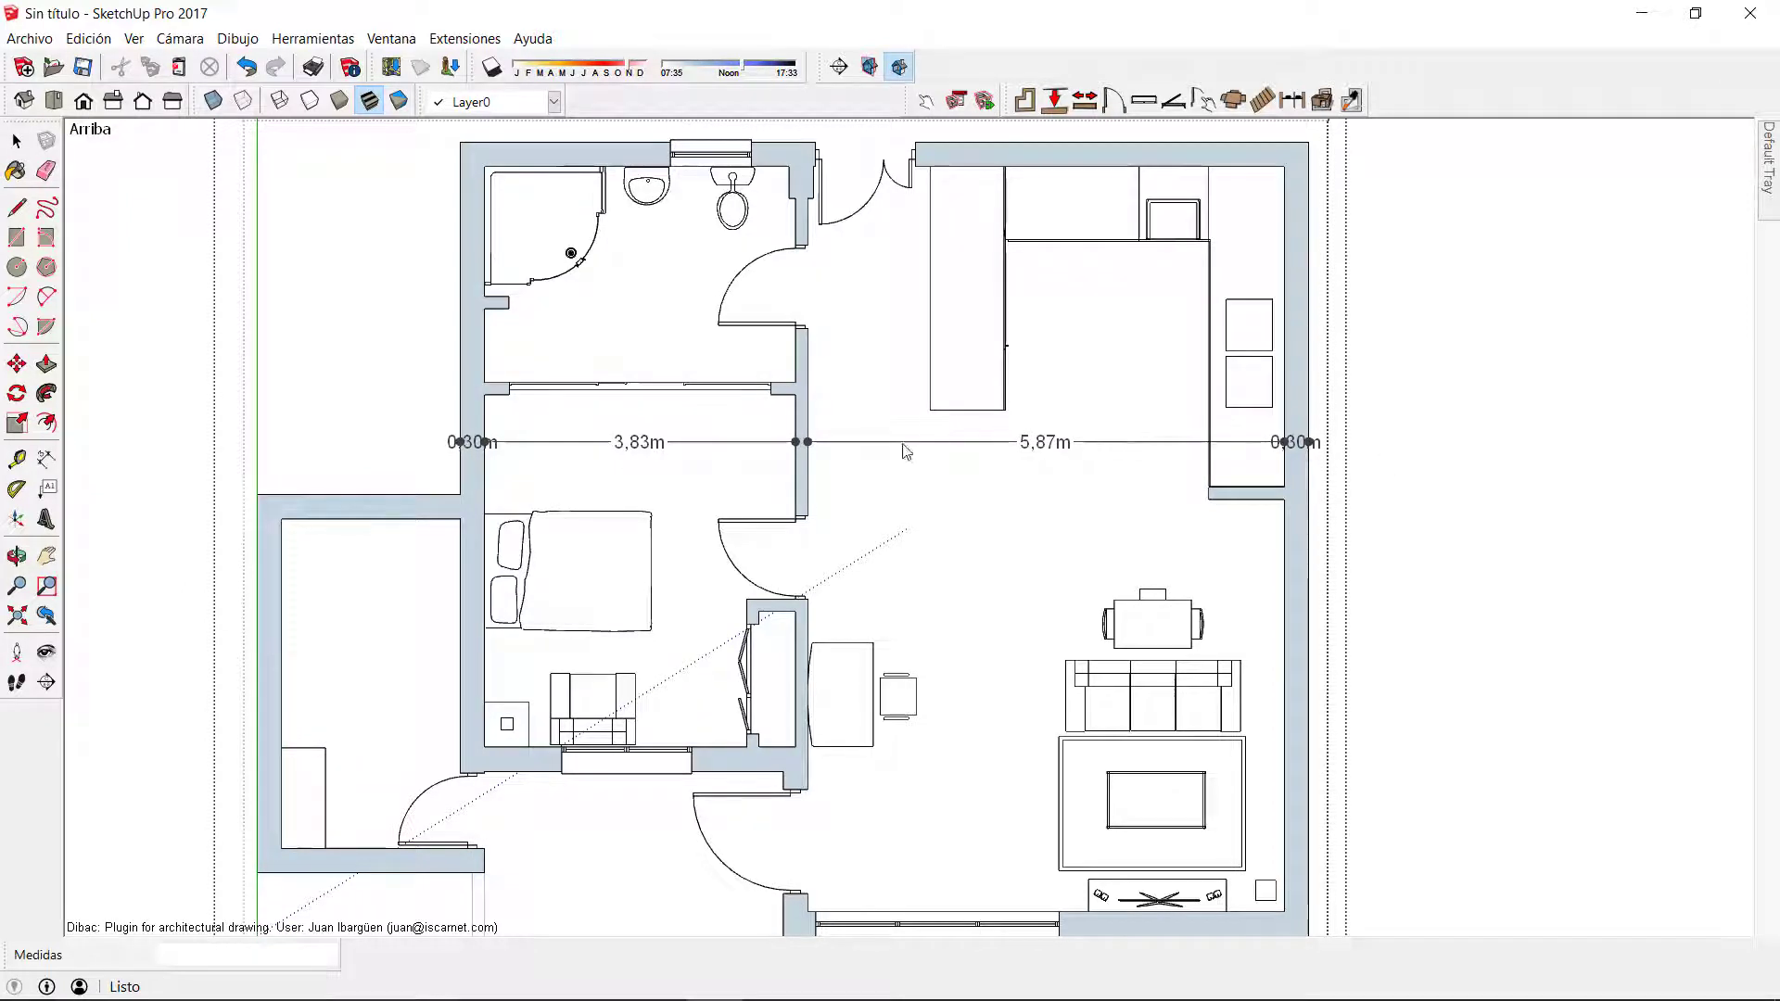
# Delete both 0,30m wall-thickness dimensions, keeping the 3,83m and 5,87m ones.
pyautogui.press('space')
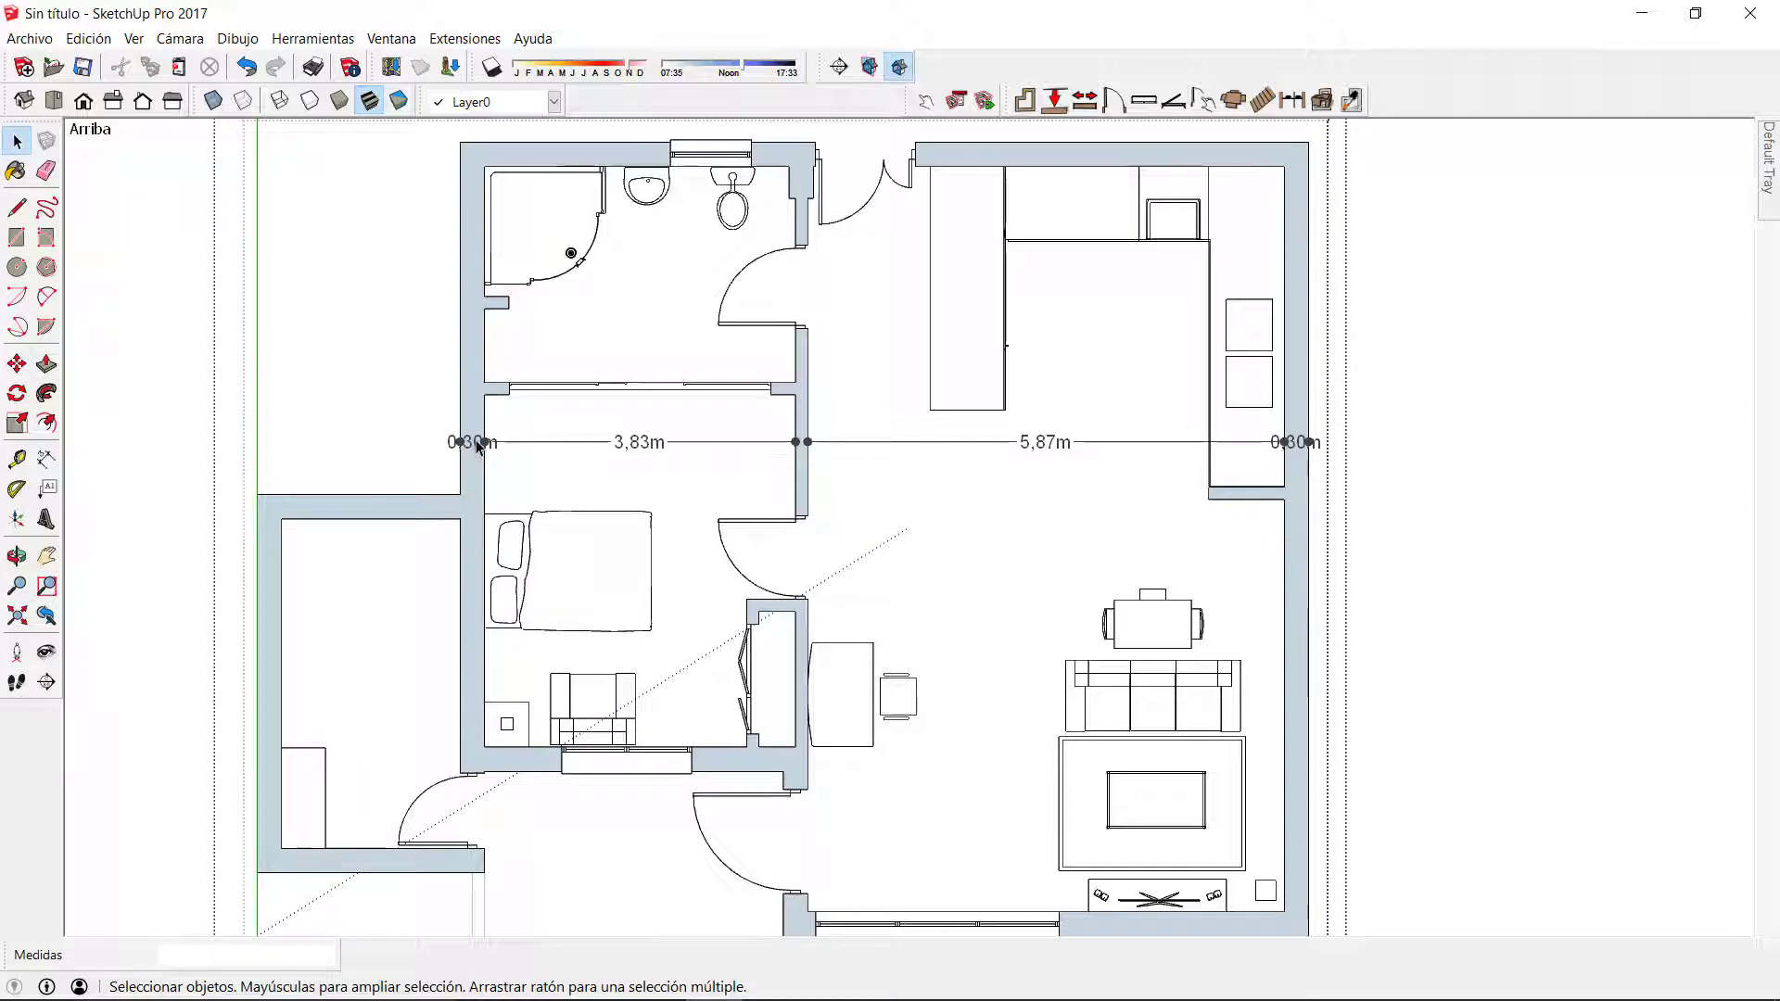
pyautogui.click(477, 445)
pyautogui.click(654, 443)
pyautogui.click(1031, 443)
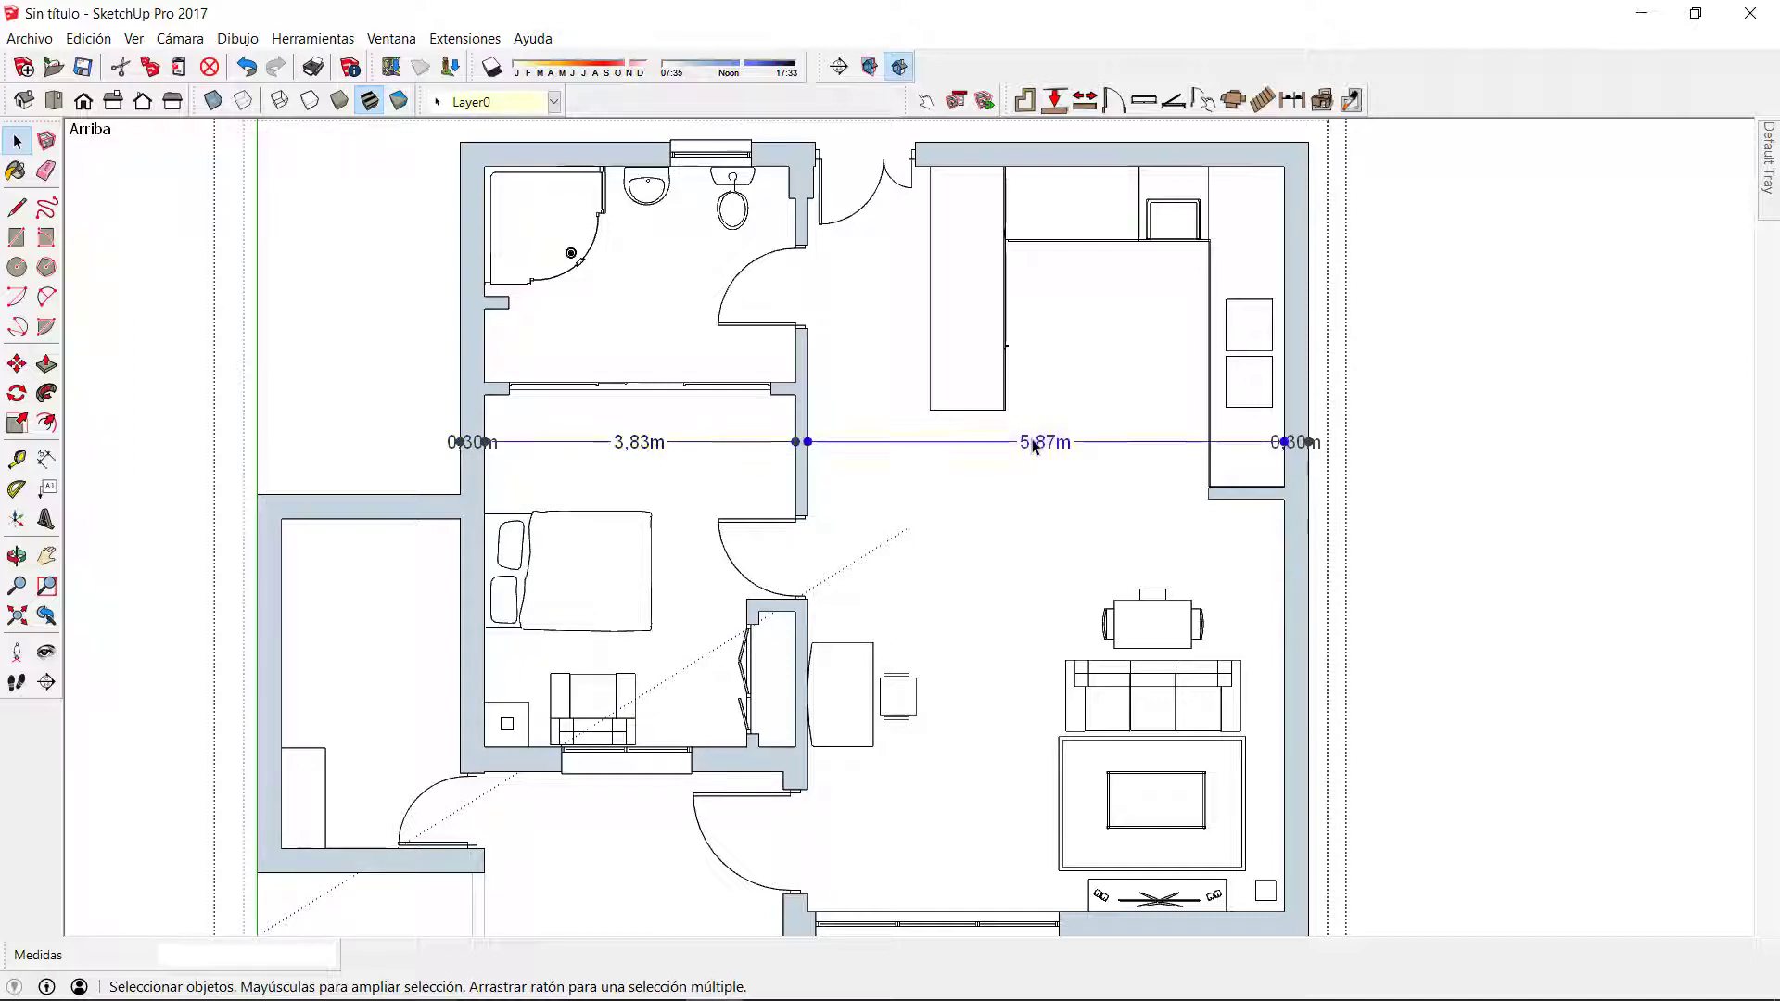
pyautogui.click(473, 443)
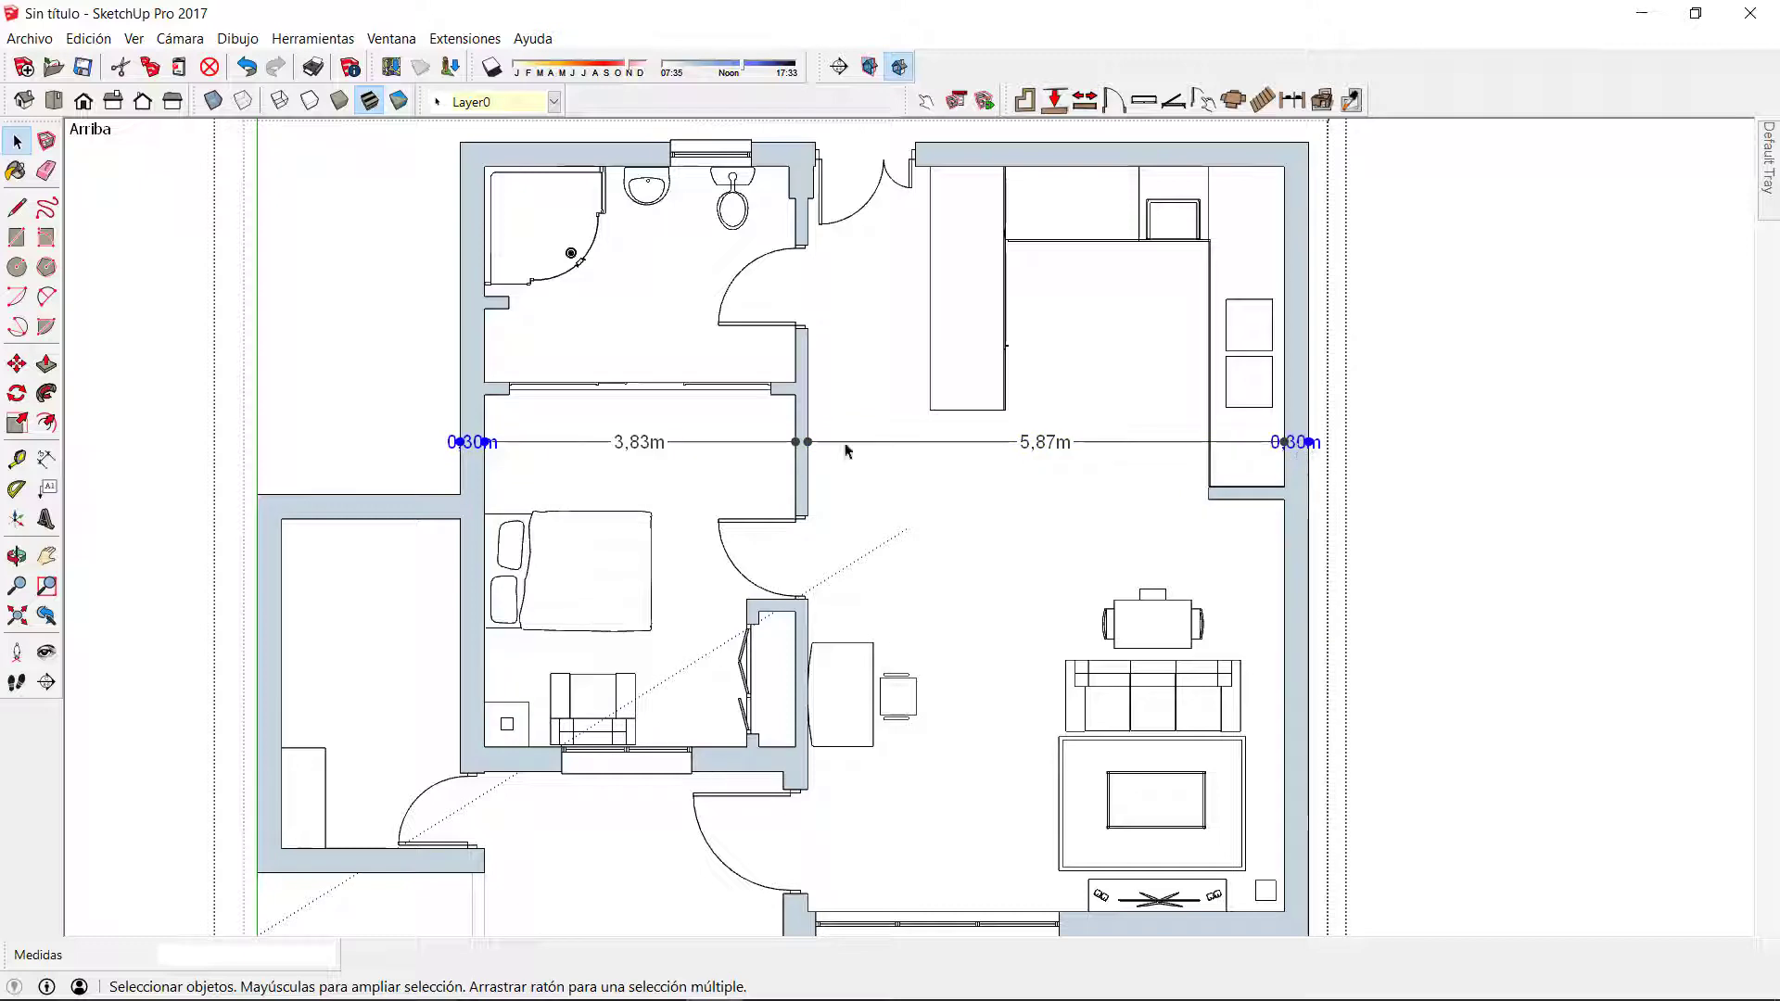
pyautogui.press('Delete')
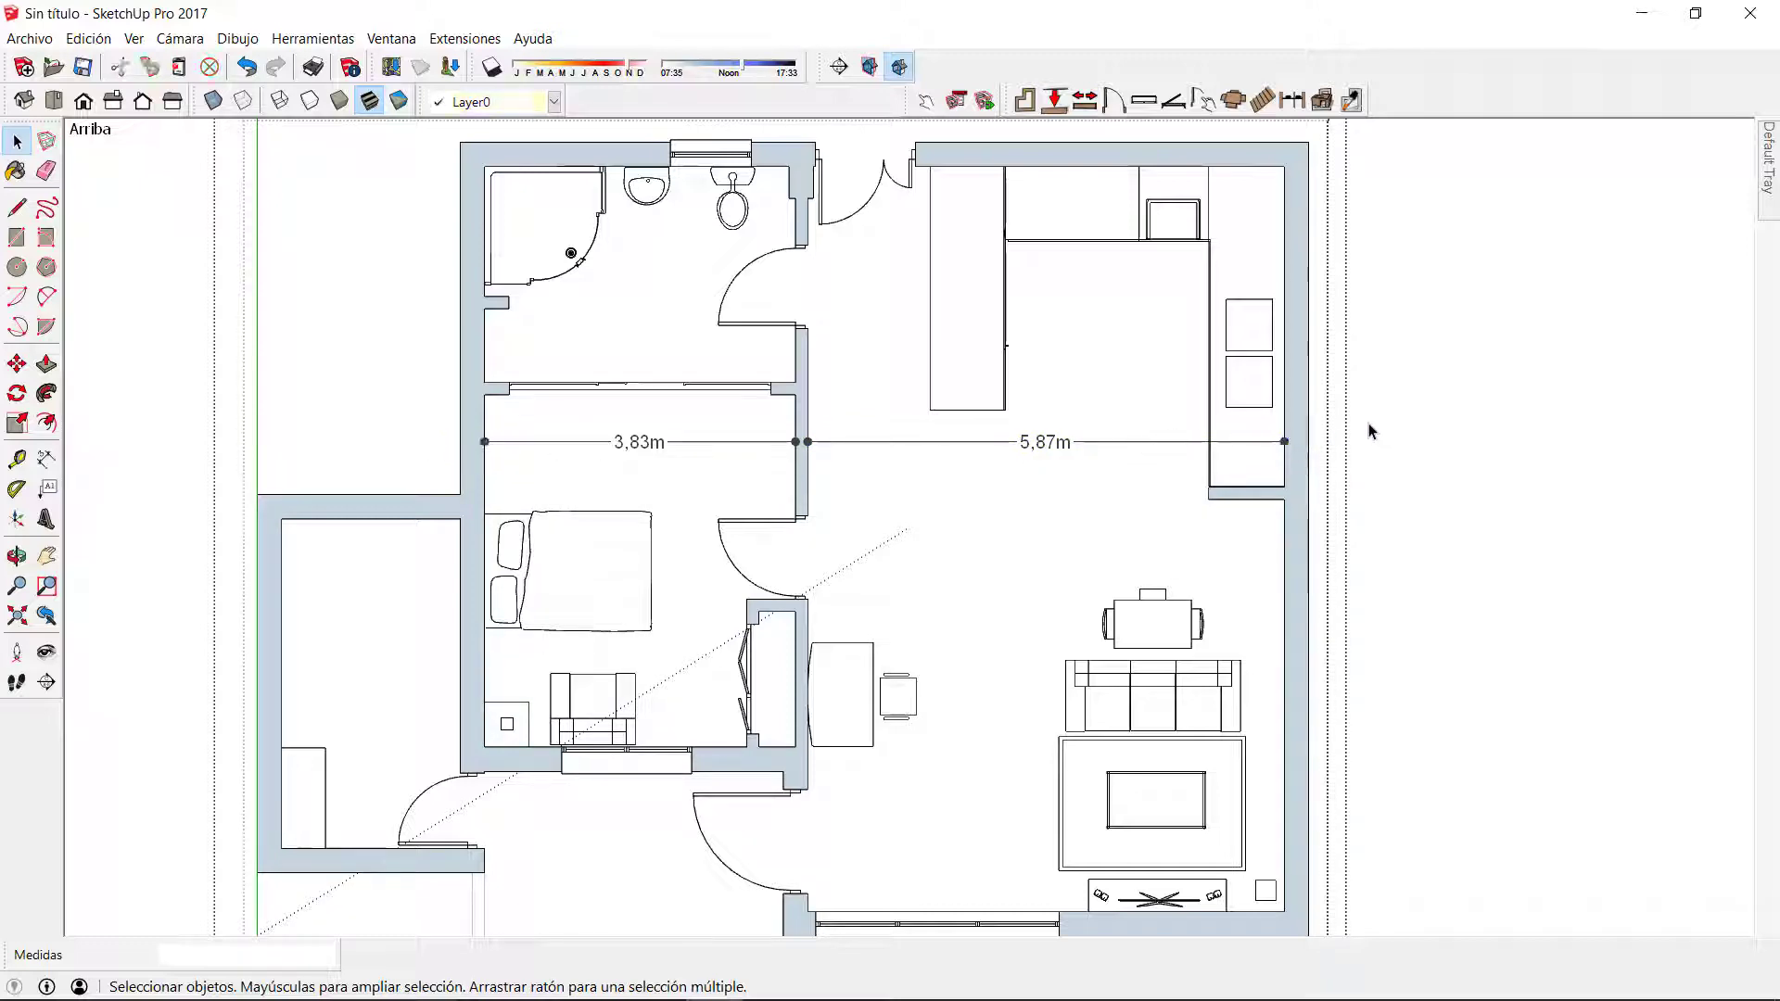
# Zoom out to the full plan and enter 0,31 as the minimum continuous dimension.
pyautogui.scroll(-3, 1217, 486)
pyautogui.moveTo(1229, 502); pyautogui.dragTo(1205, 501, button='middle')
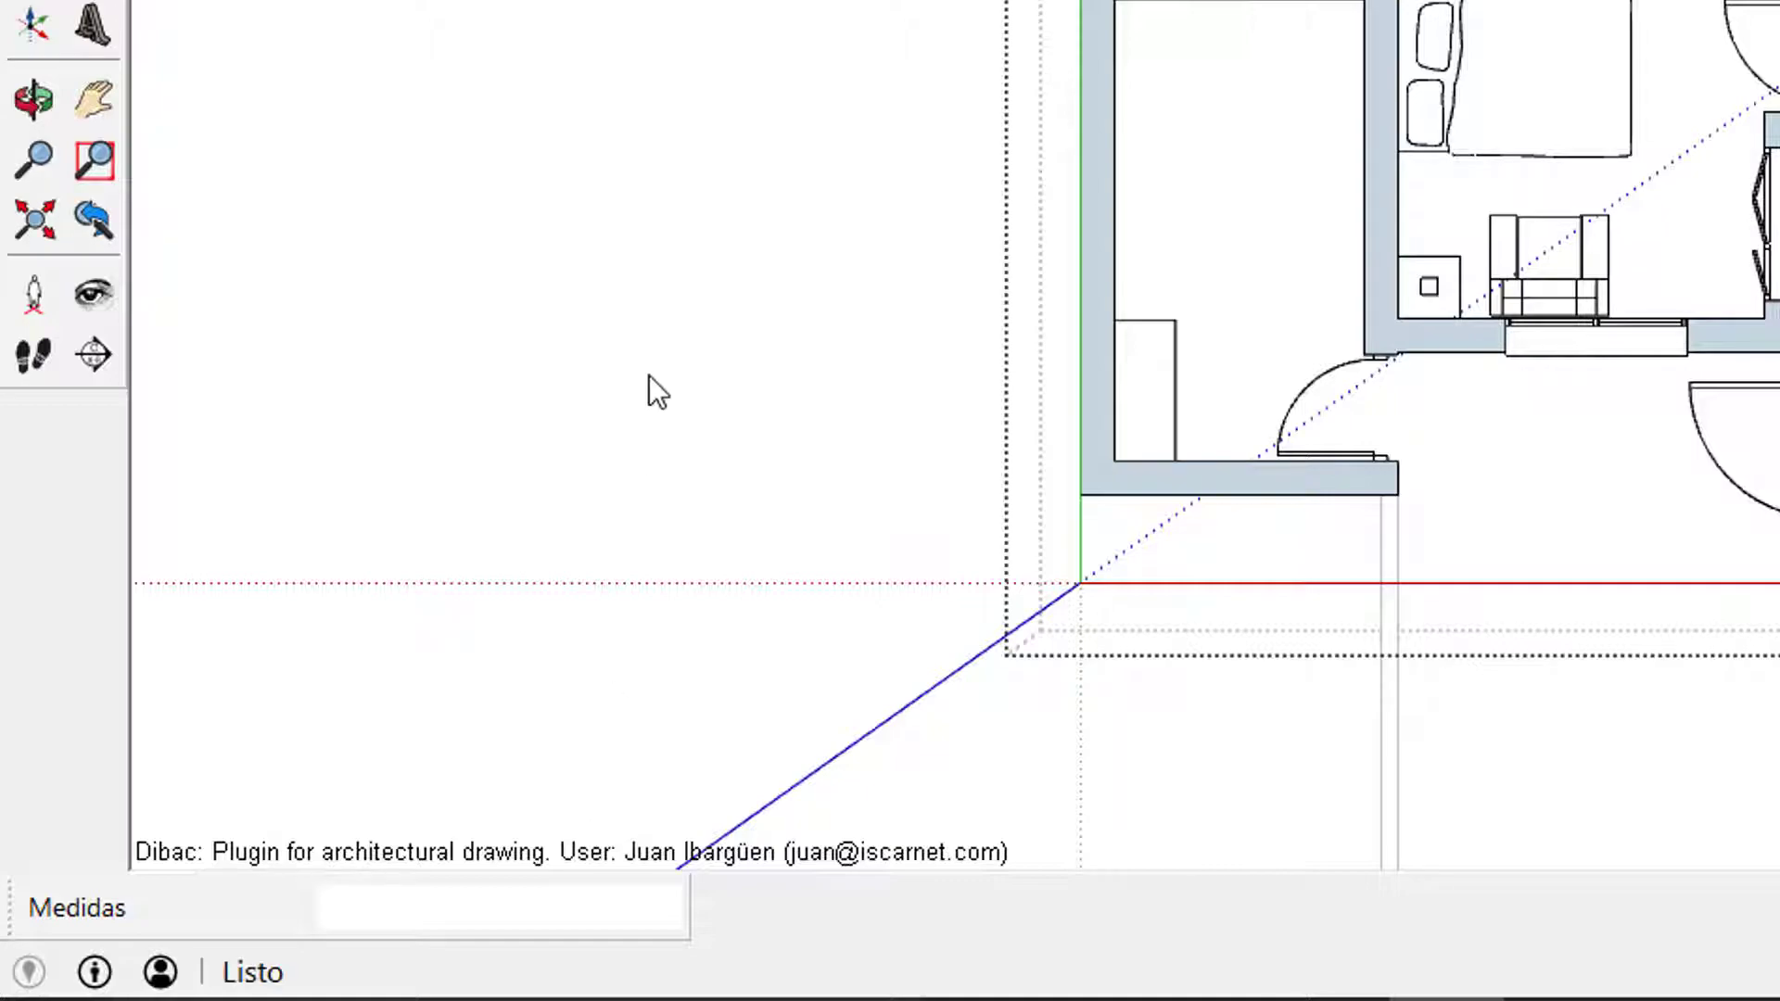
pyautogui.write('0,31')
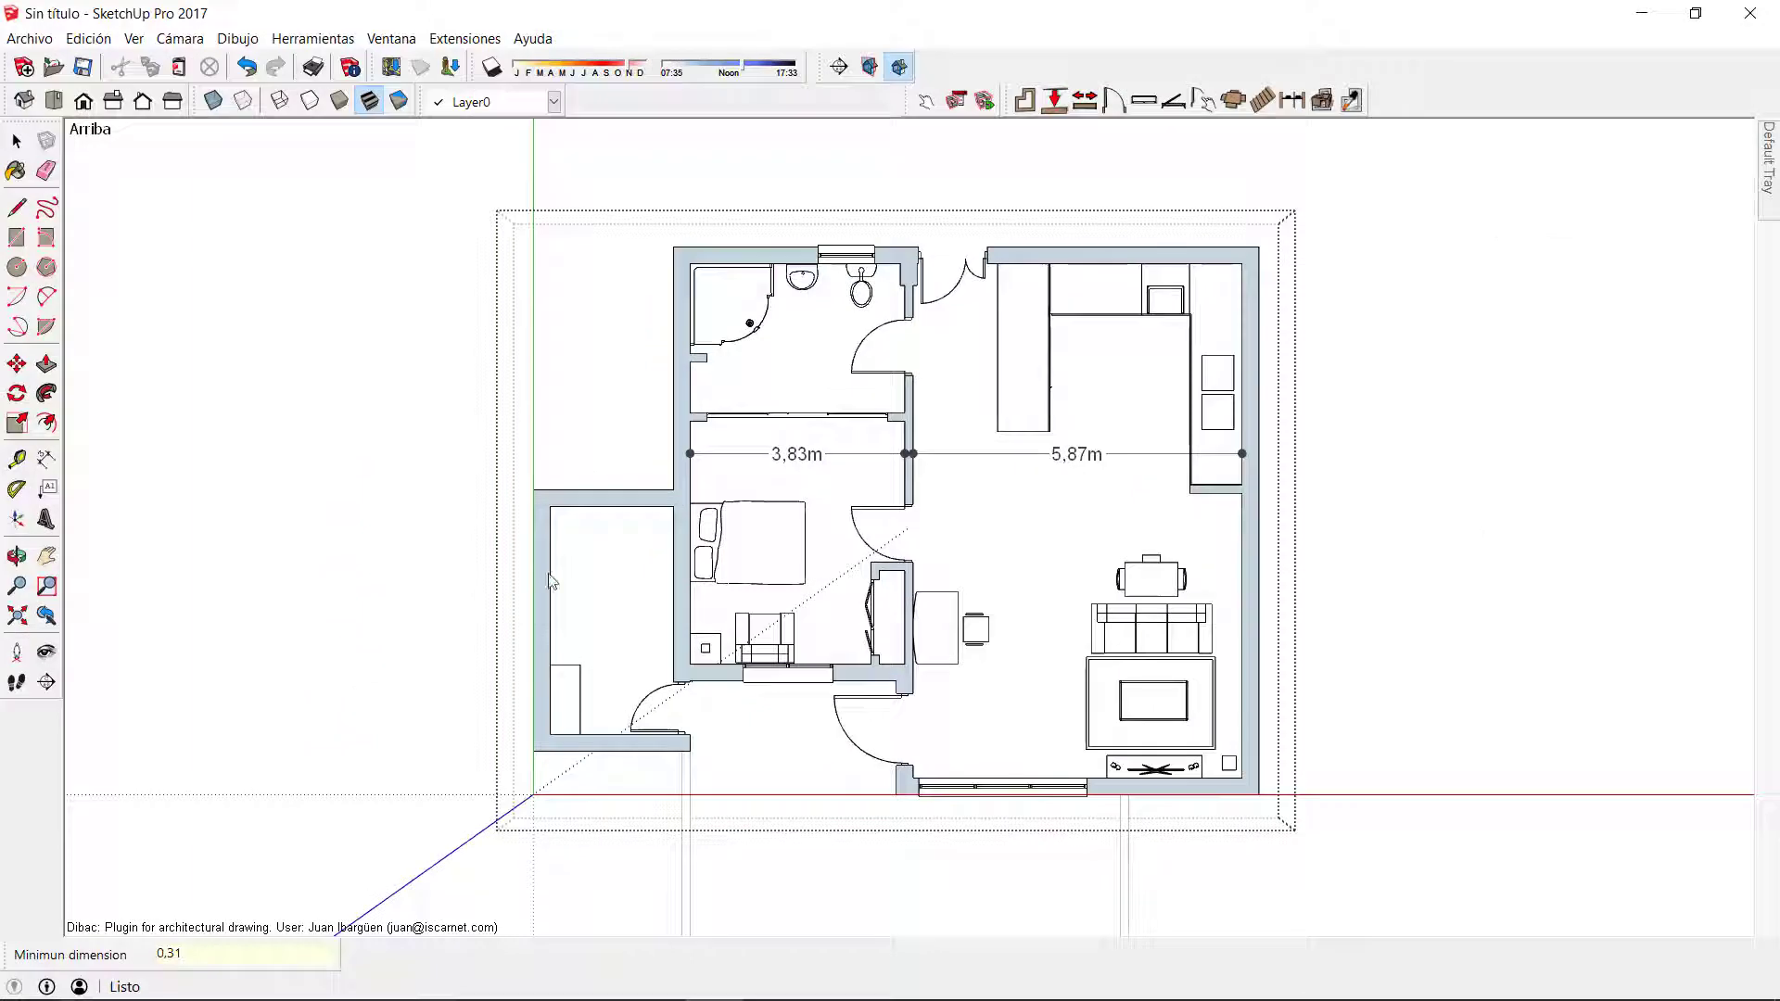
# Add the 9,18m overall vertical dimension and the 4,06m left-room length.
pyautogui.click(1154, 237)
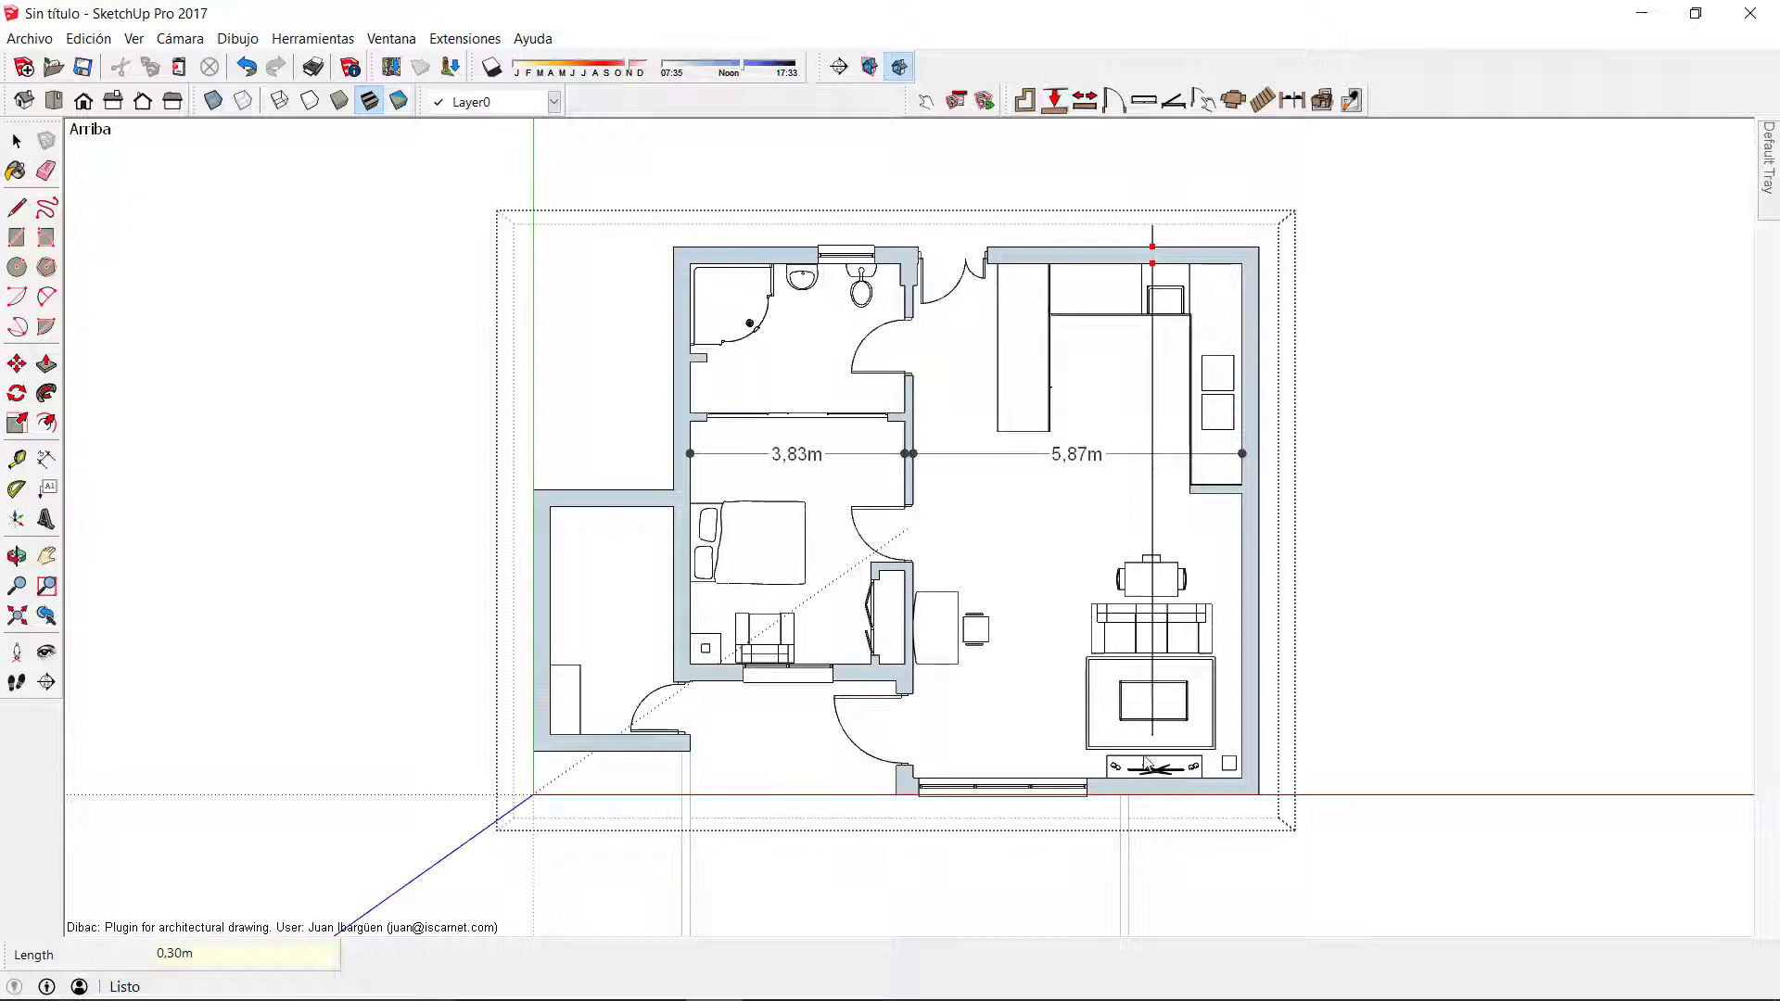
pyautogui.click(1149, 869)
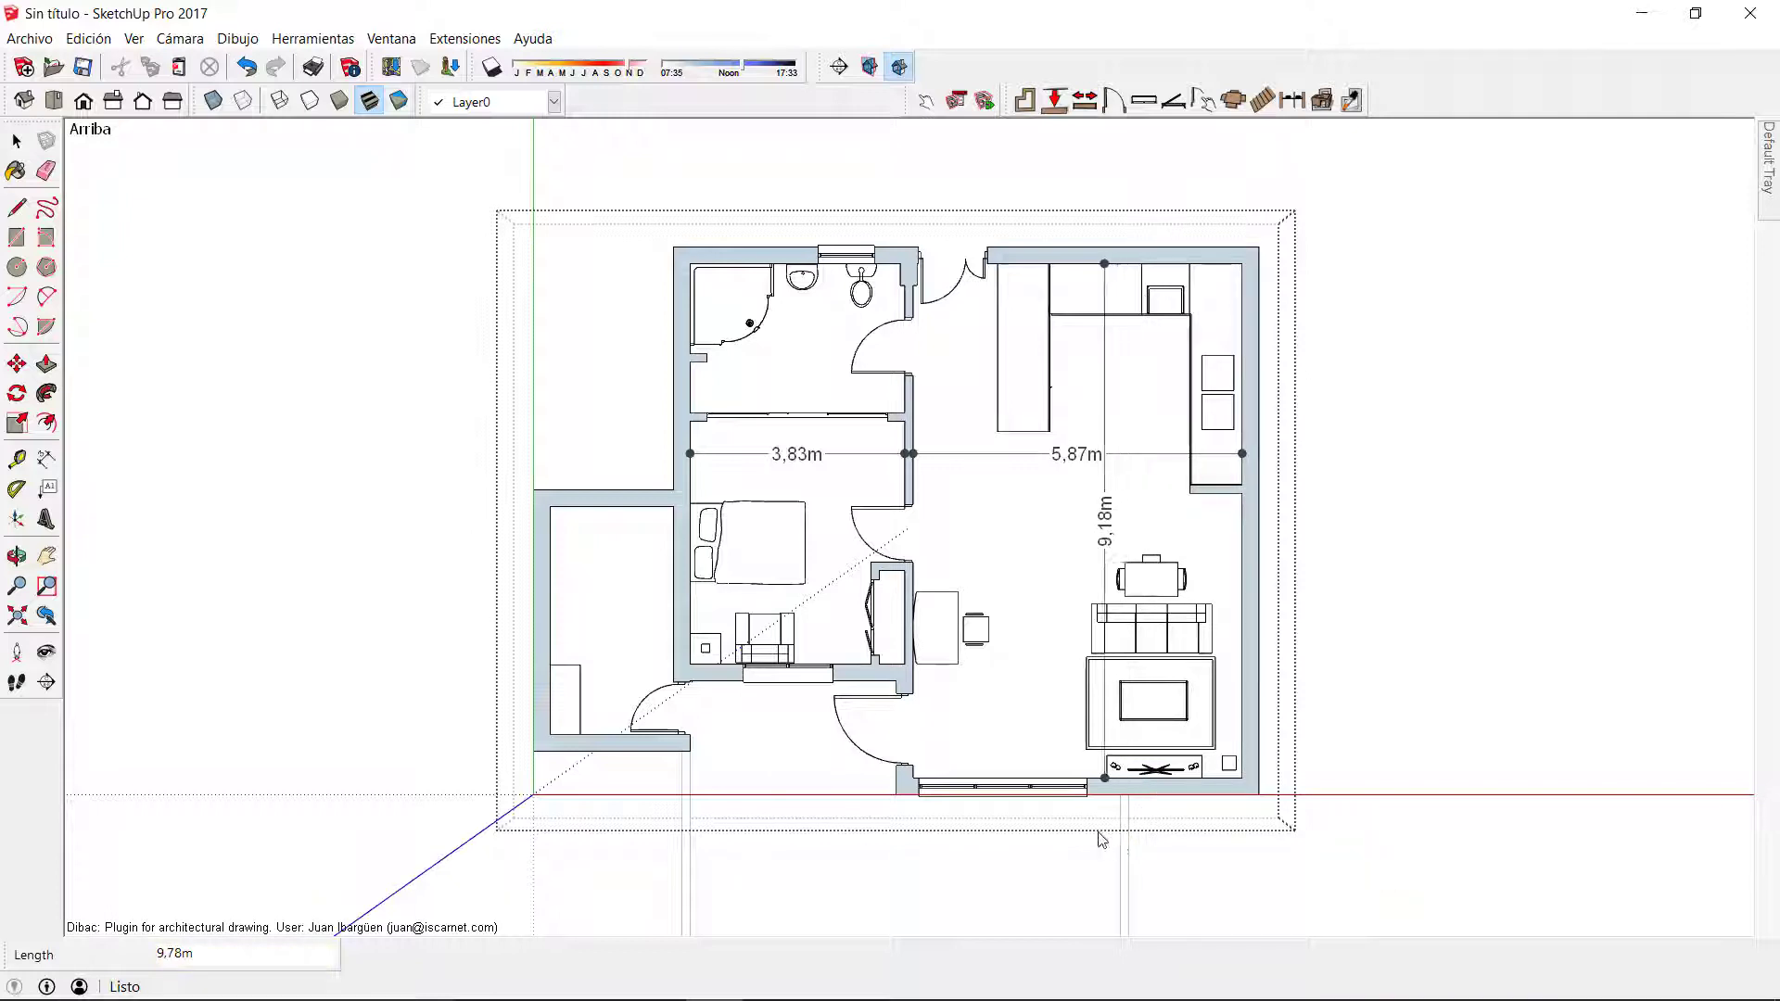
pyautogui.click(1031, 856)
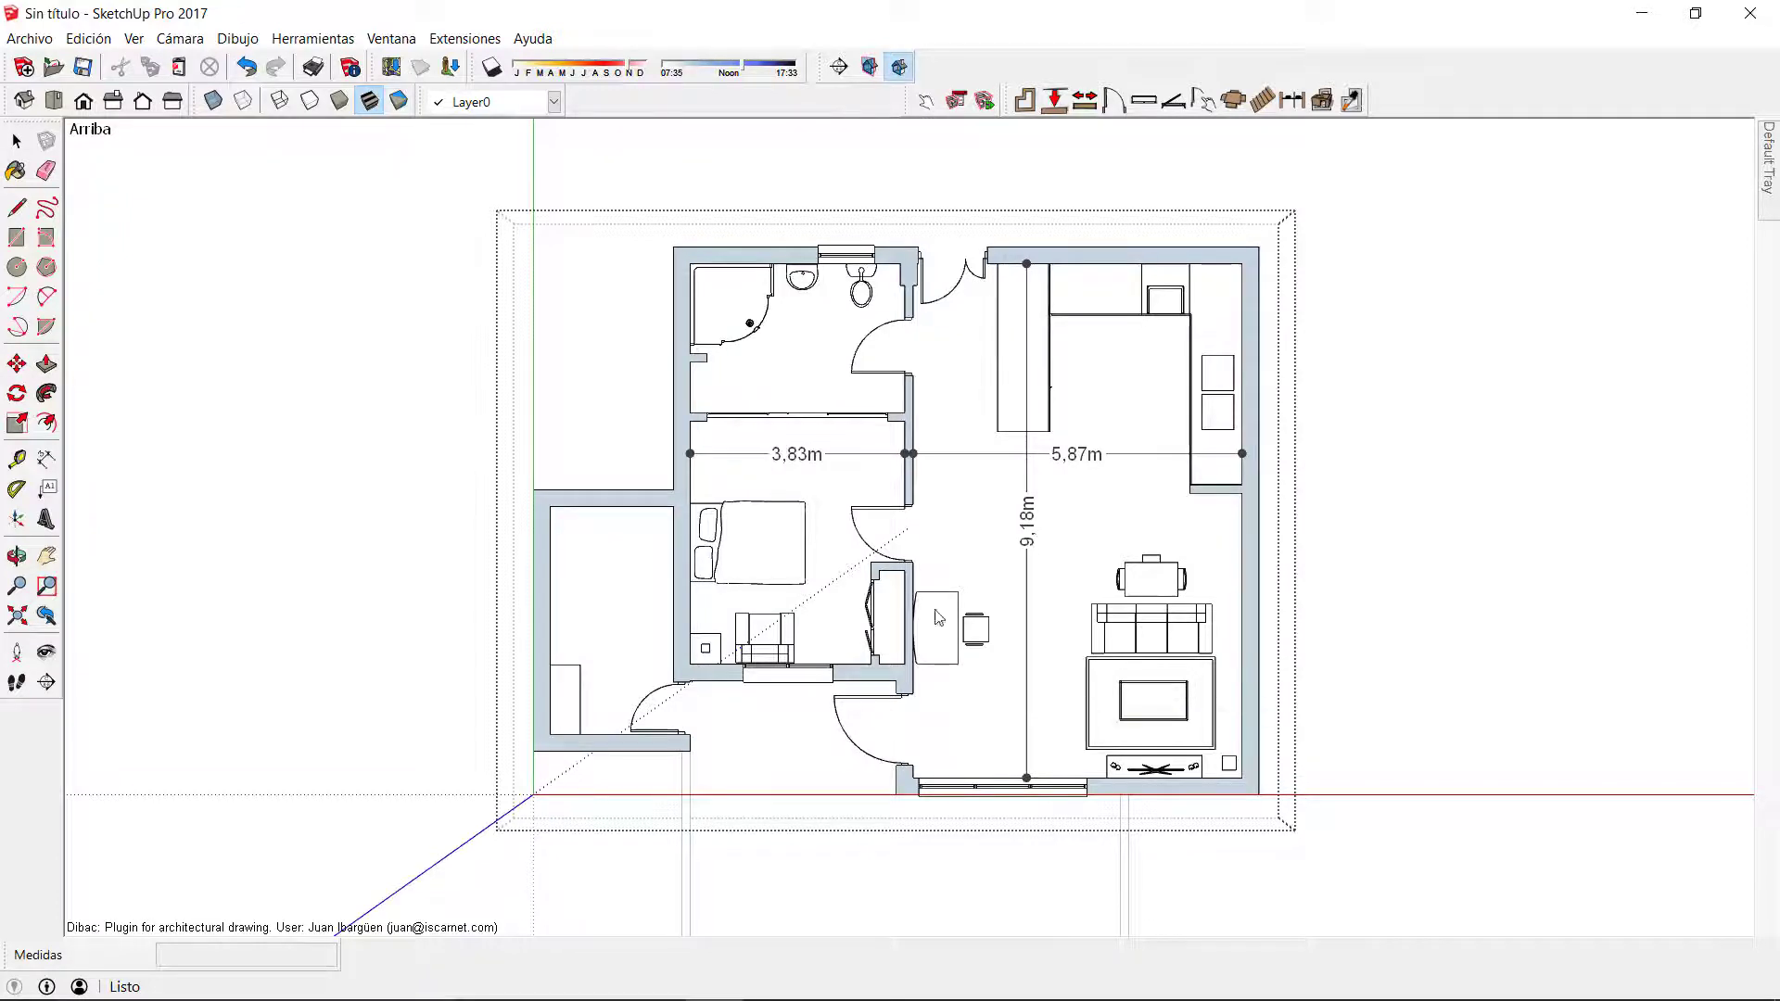
pyautogui.click(606, 450)
pyautogui.click(597, 810)
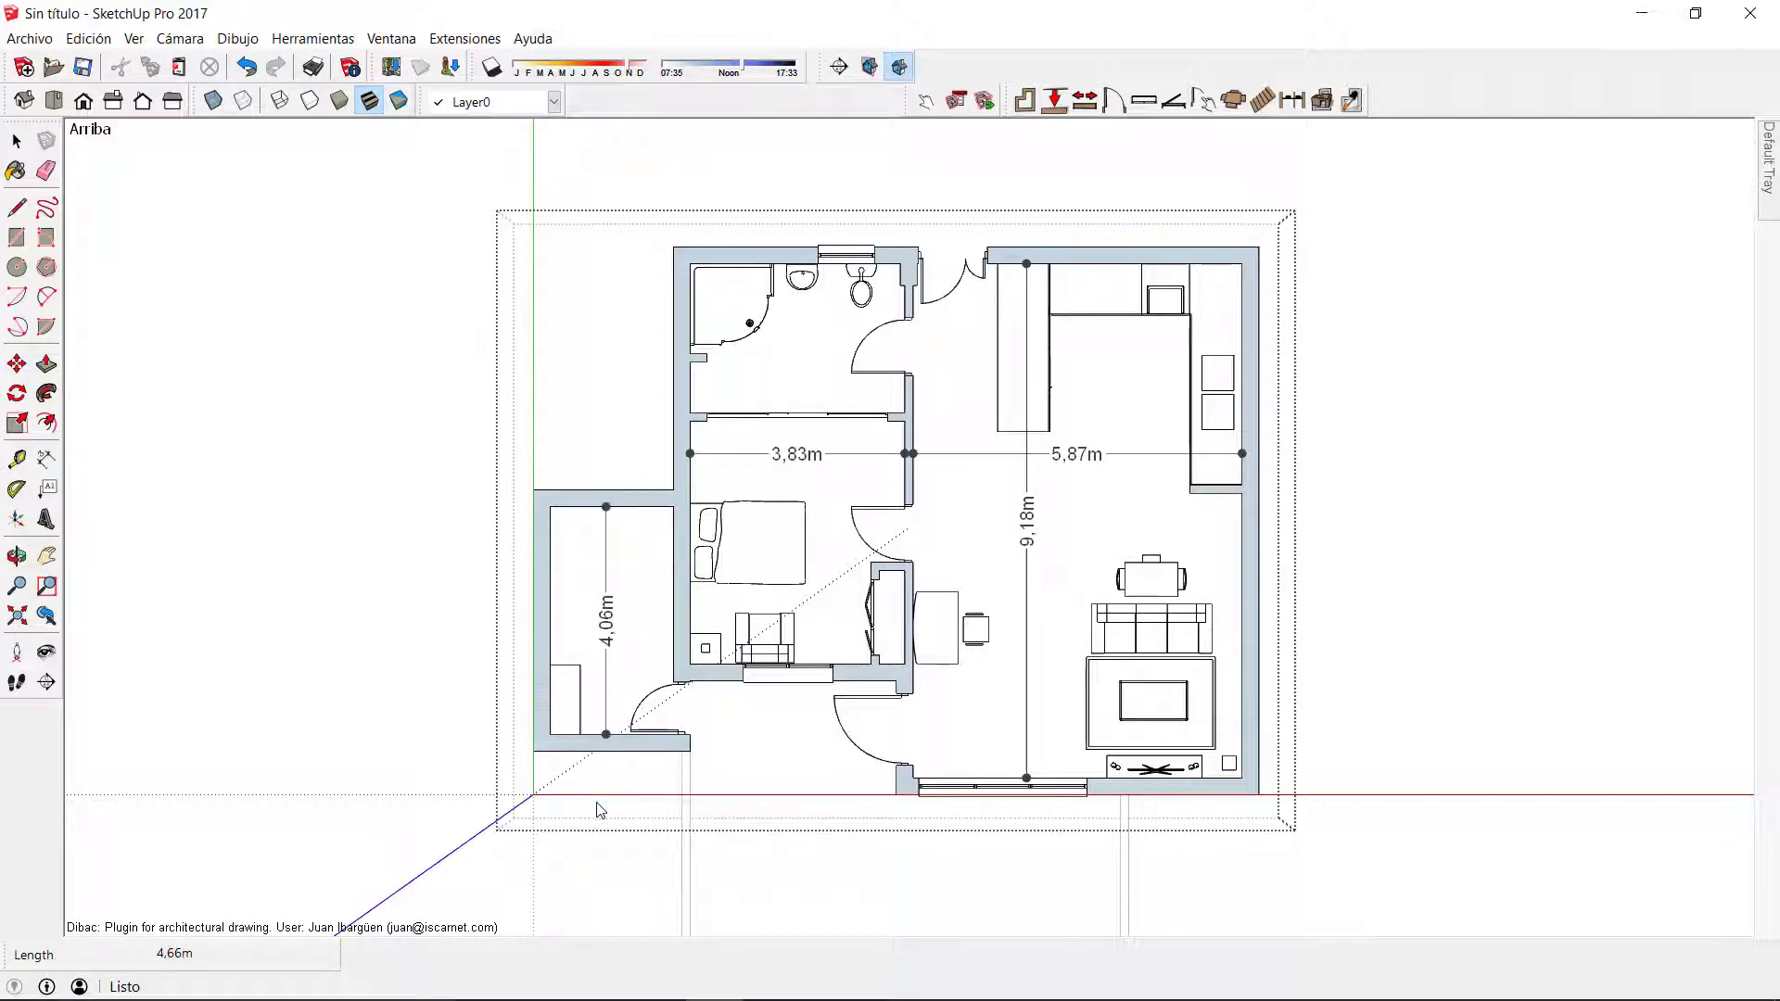
pyautogui.click(619, 713)
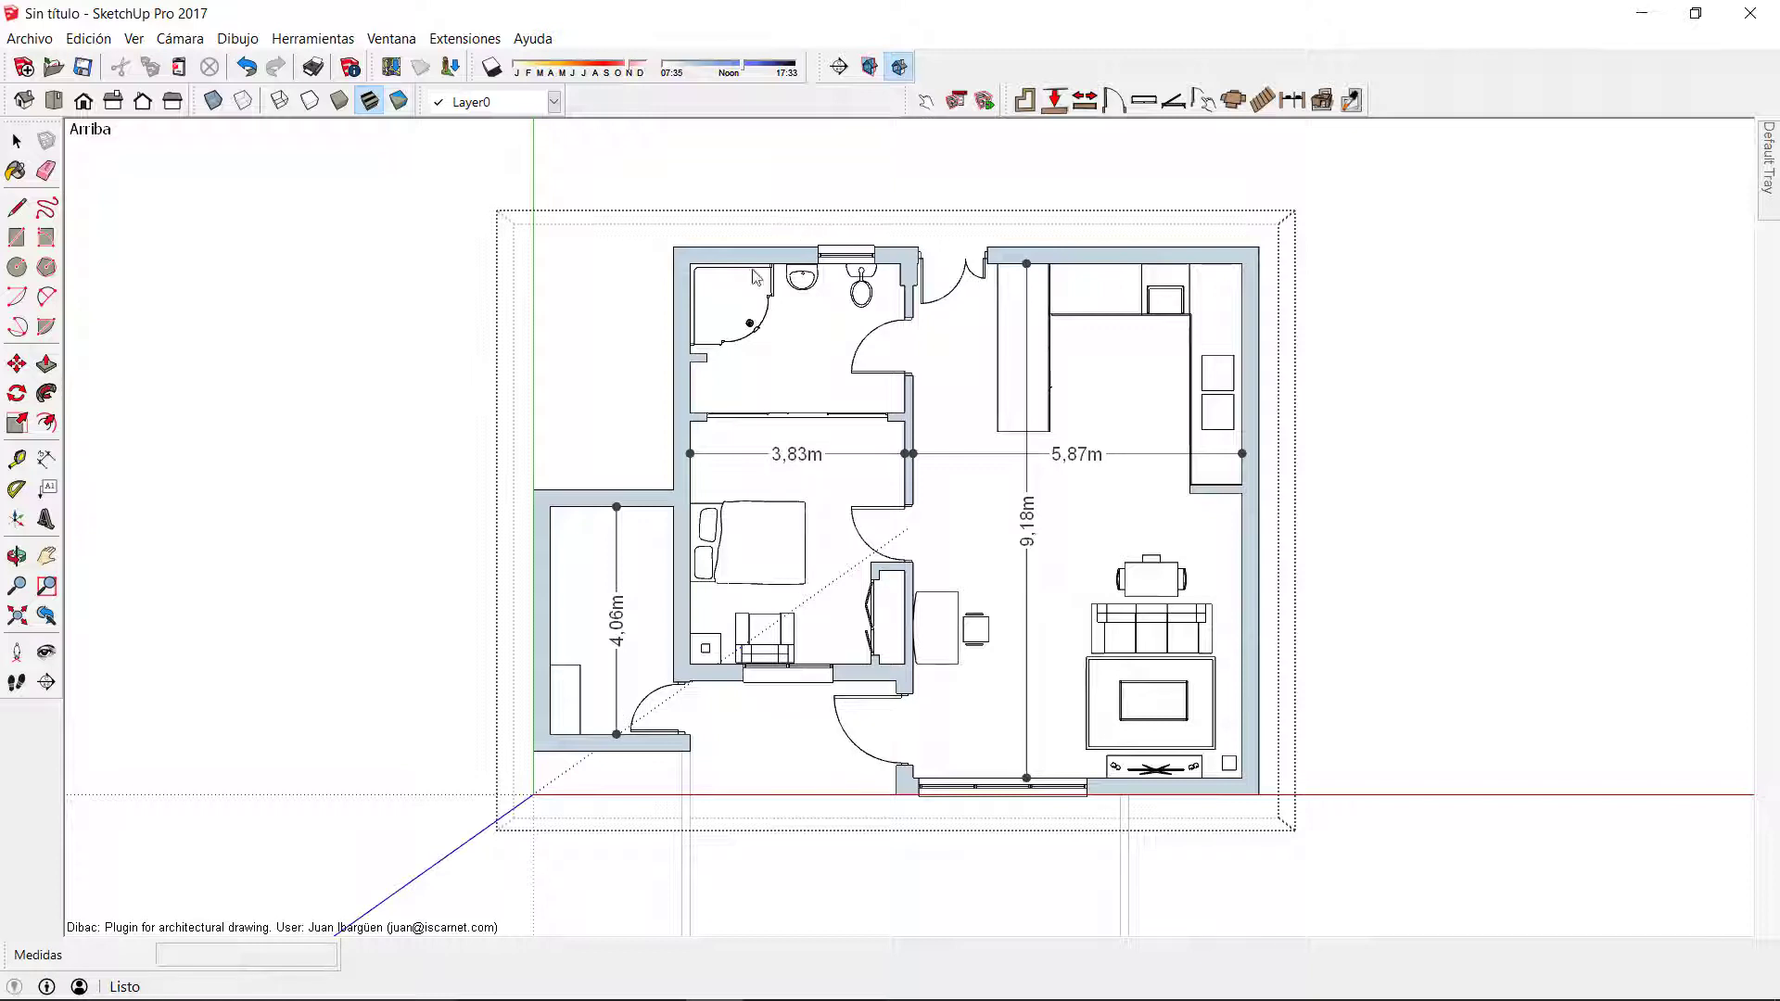
# Dimension the 3,83m upper room, the 2,20m left-room width and a vertical chain through the middle rooms.
pyautogui.click(616, 341)
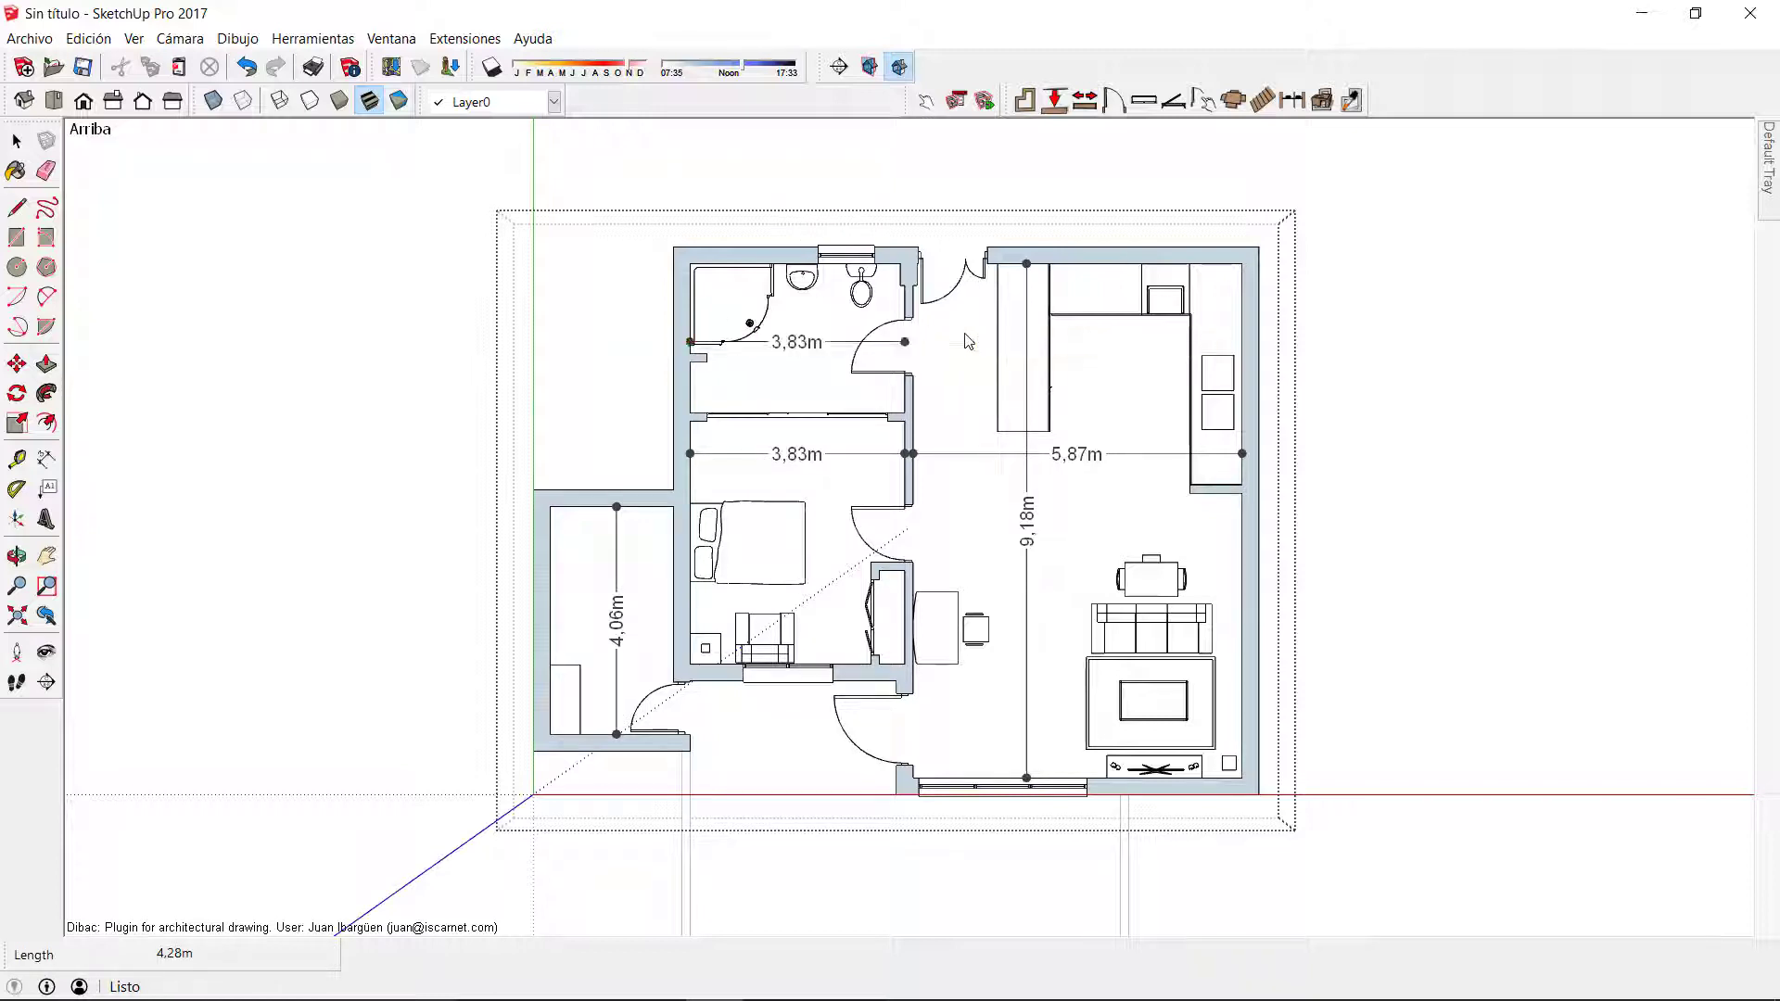
pyautogui.click(967, 341)
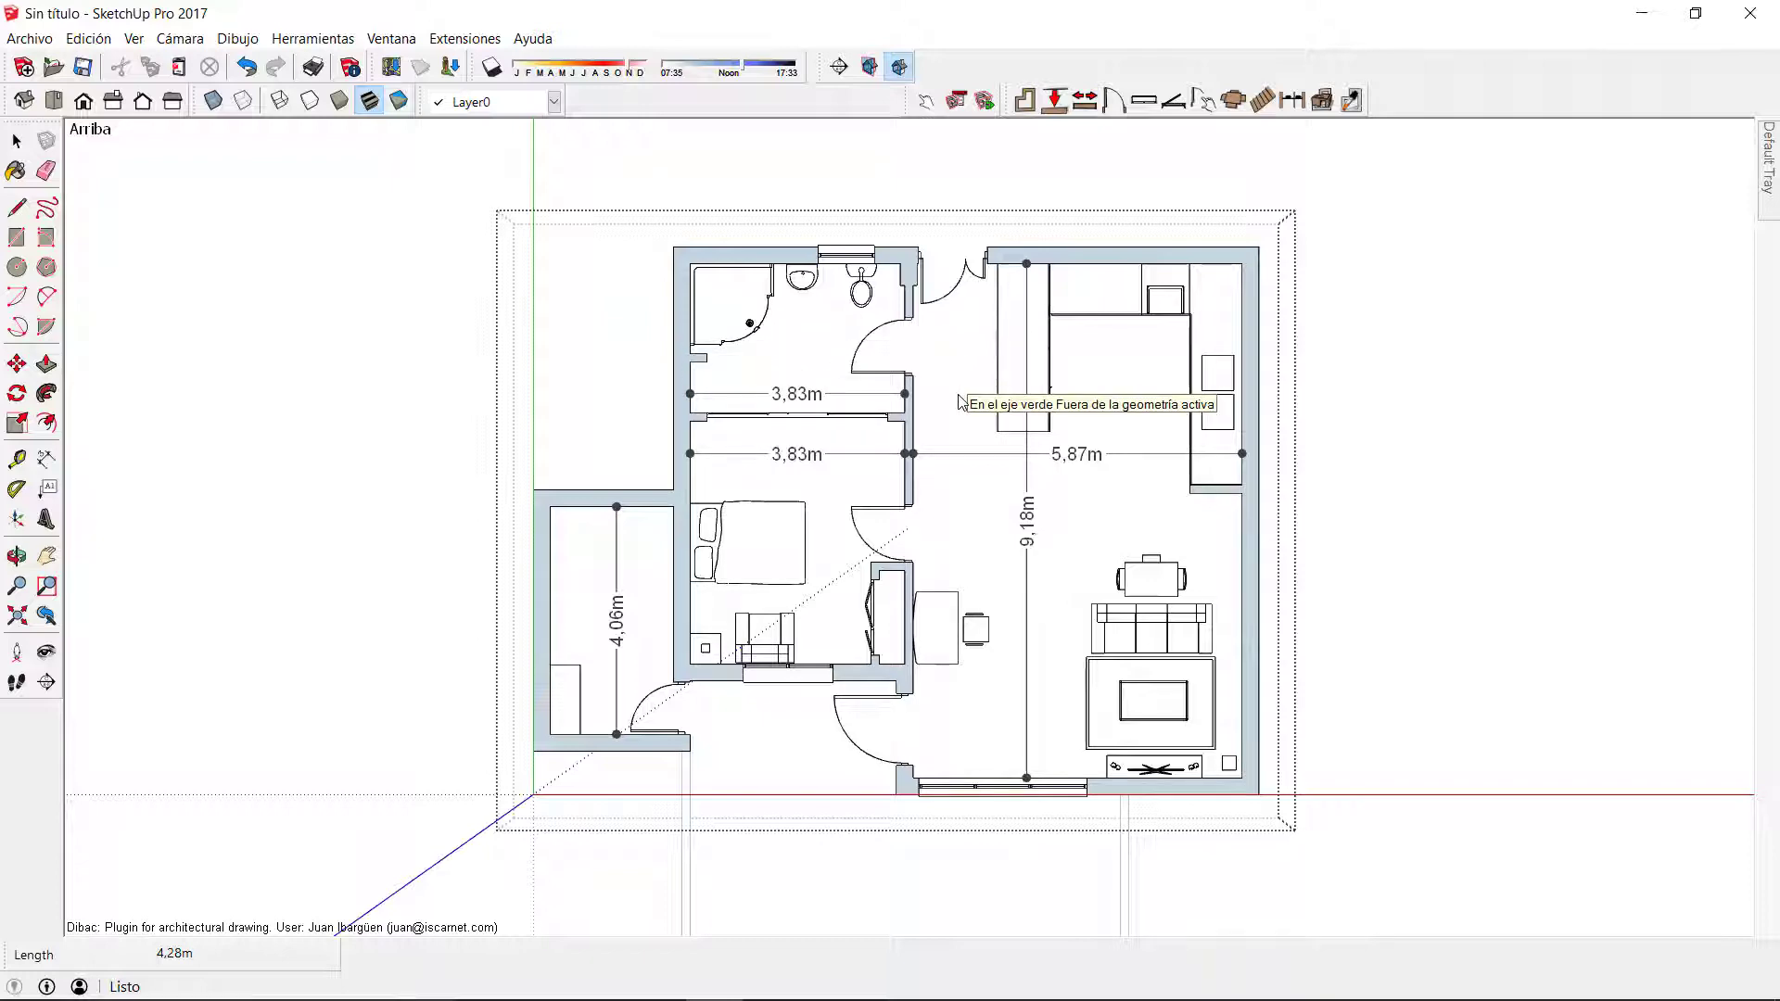
pyautogui.click(960, 401)
pyautogui.click(497, 599)
pyautogui.click(760, 601)
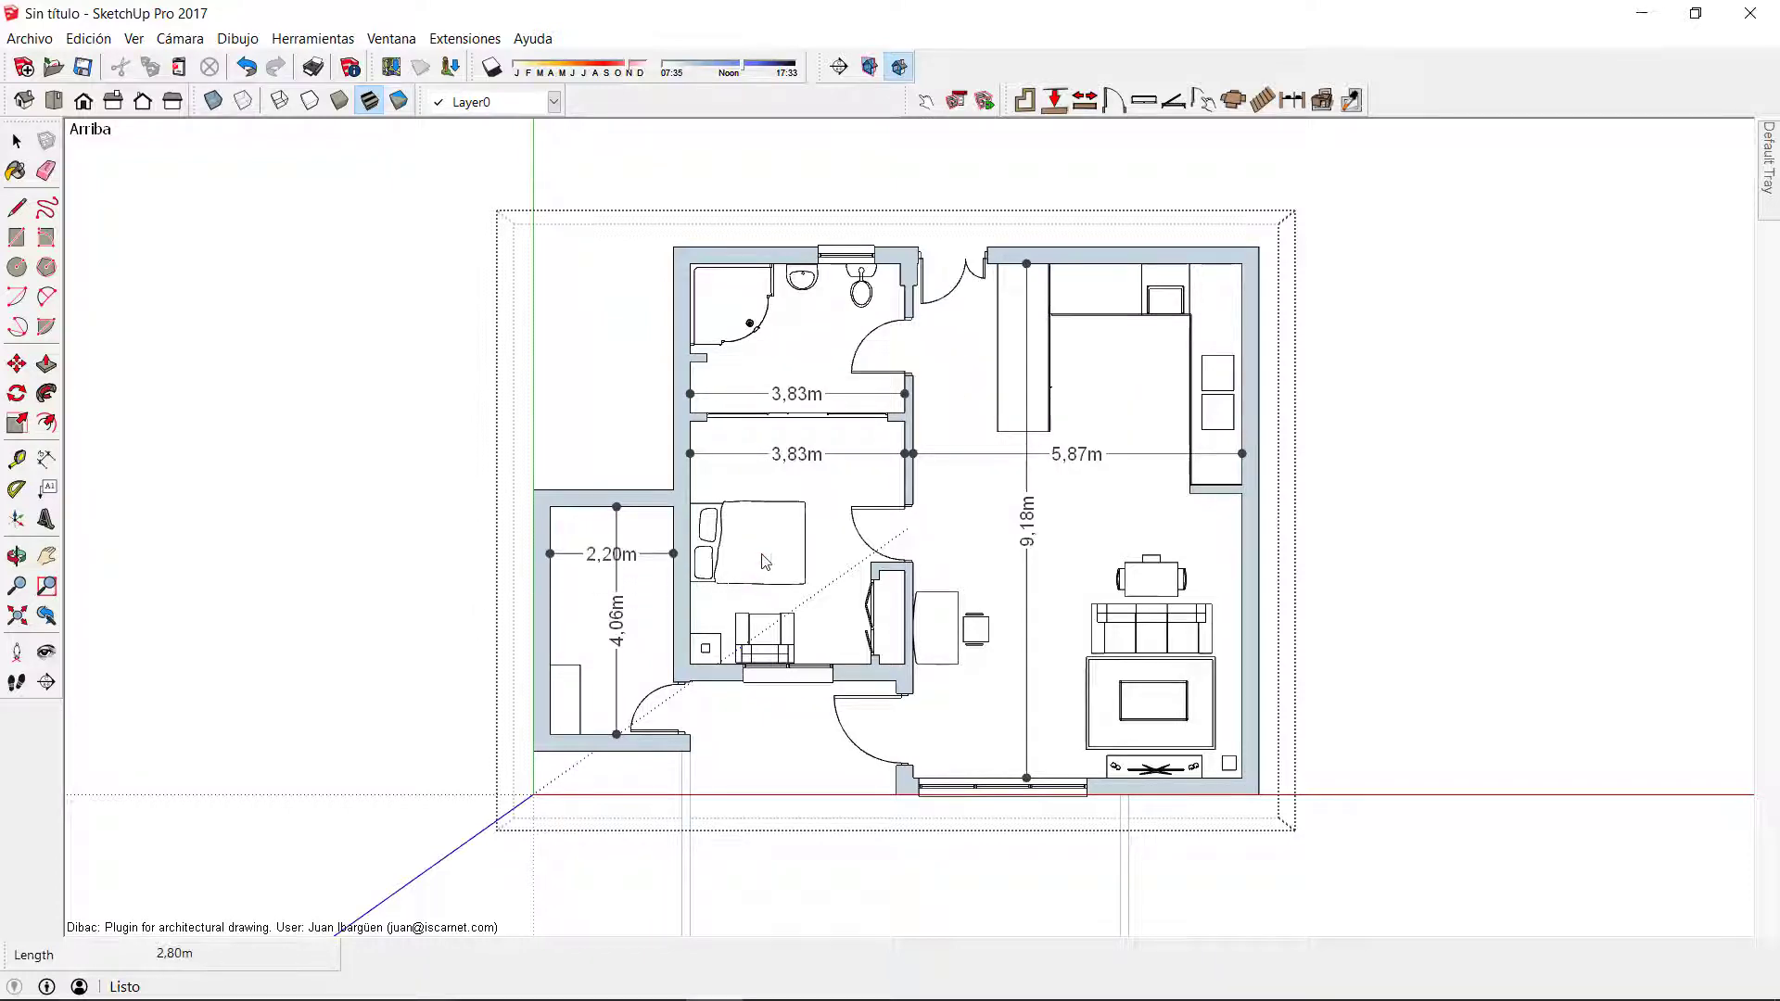
pyautogui.click(753, 473)
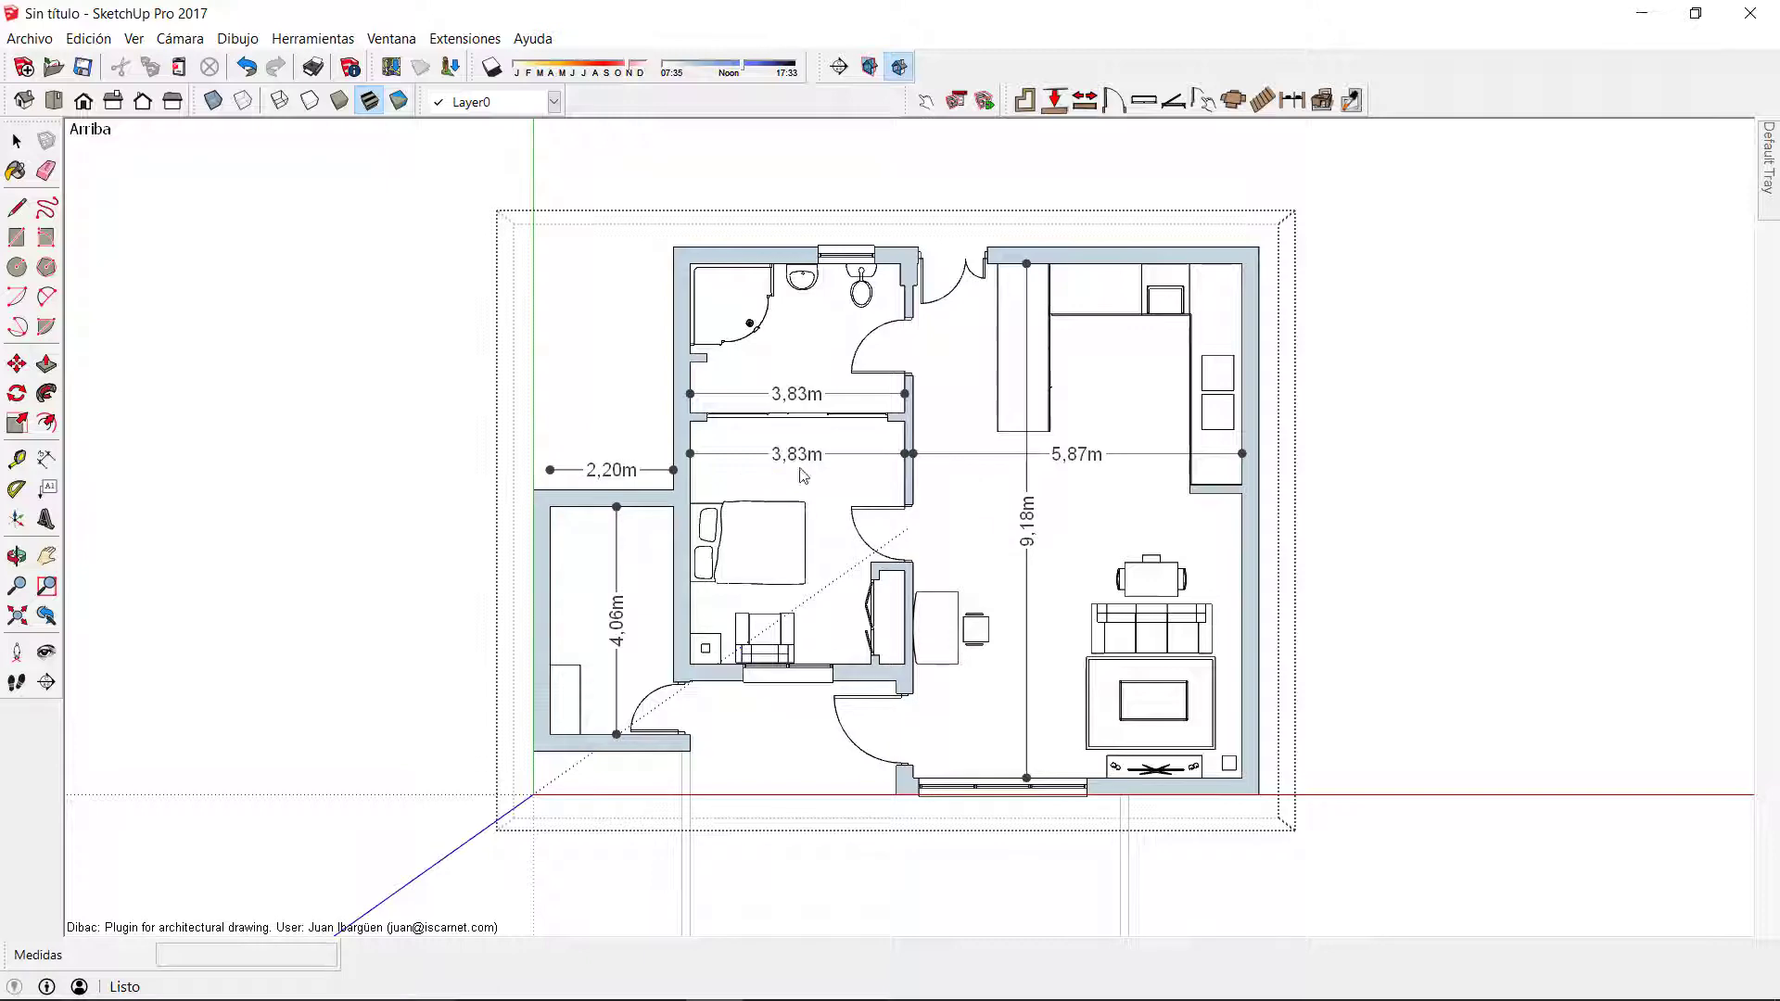
pyautogui.click(789, 252)
pyautogui.click(788, 712)
pyautogui.click(836, 709)
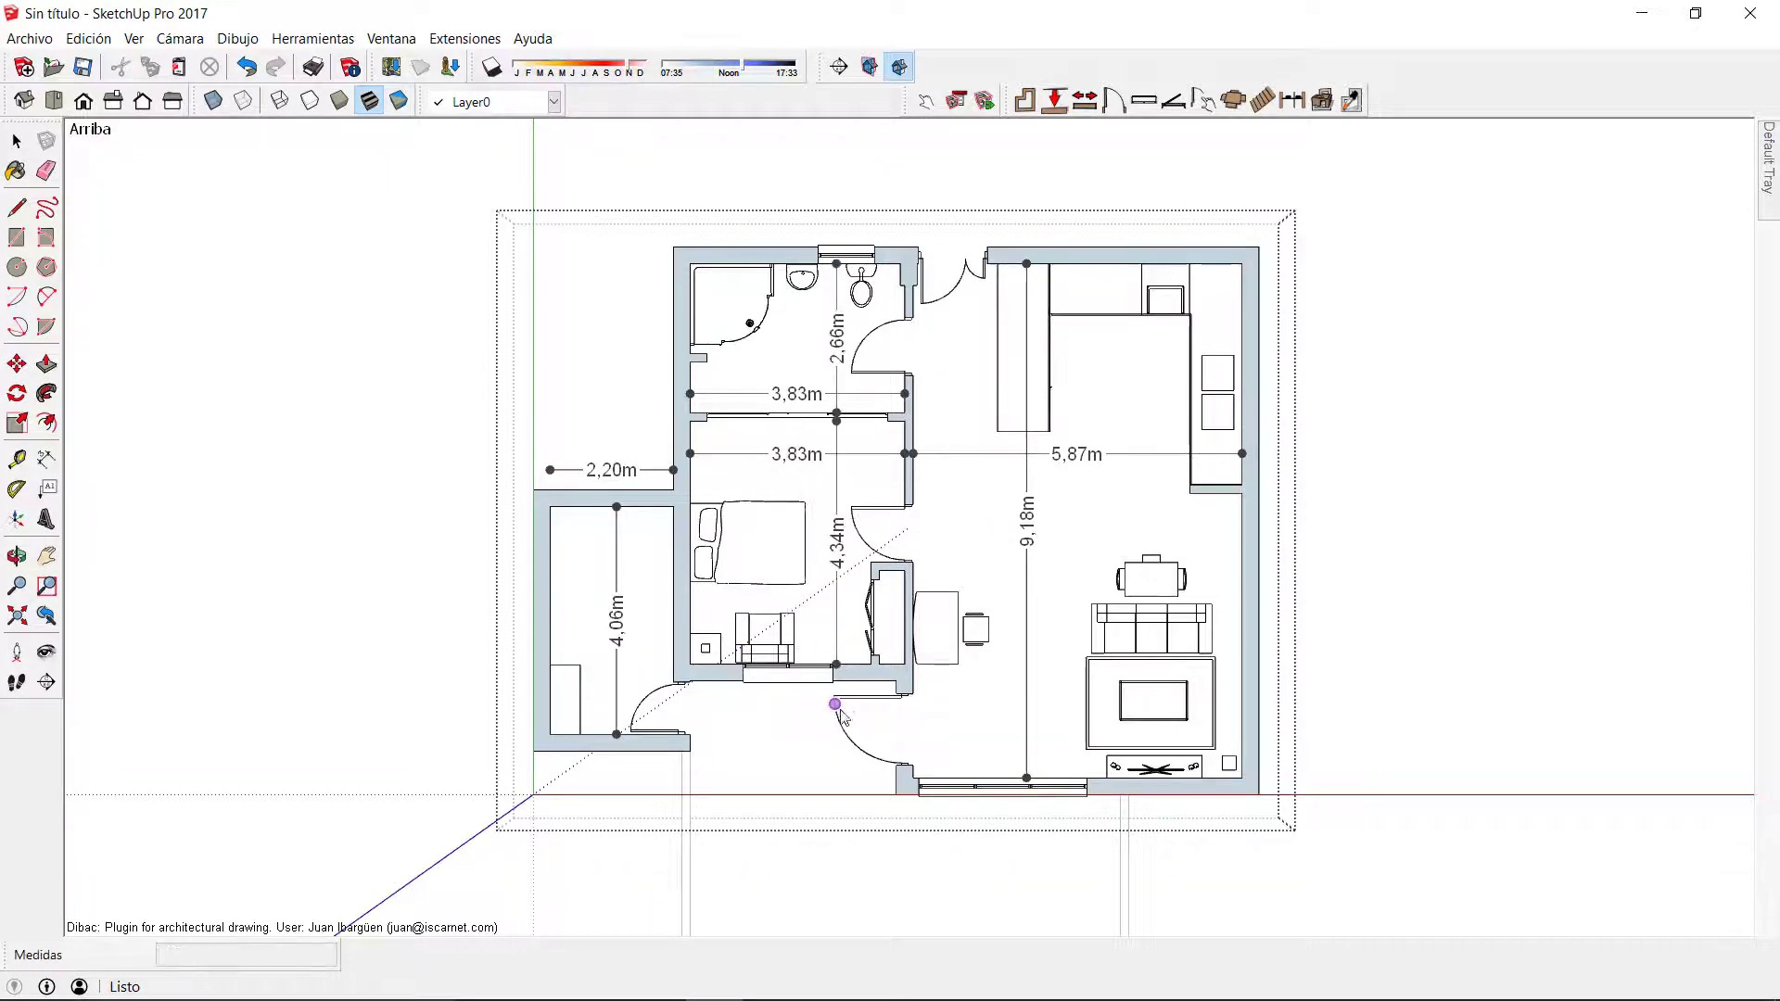
pyautogui.press('space')
# Delete the lower 3,83m dimension and Move-copy the other 3,83m dimension down in its place.
pyautogui.scroll(2, 848, 466)
pyautogui.click(788, 456)
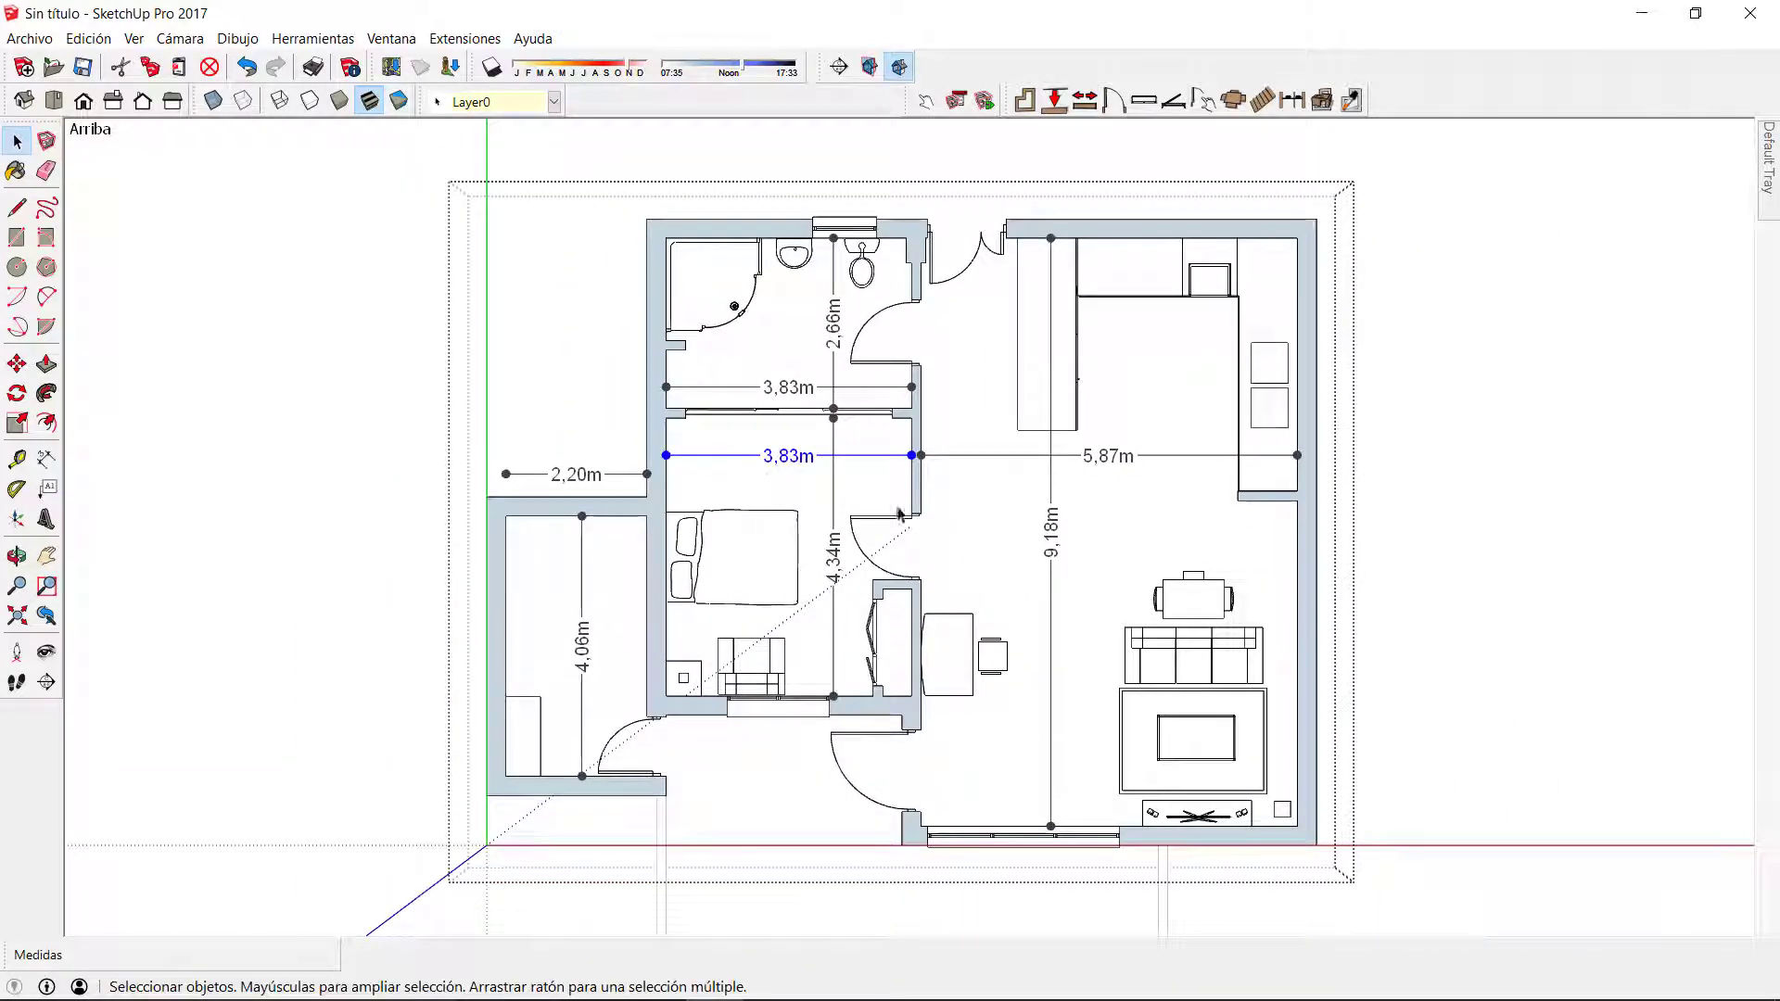
pyautogui.press('Delete')
pyautogui.click(788, 390)
pyautogui.press('m')
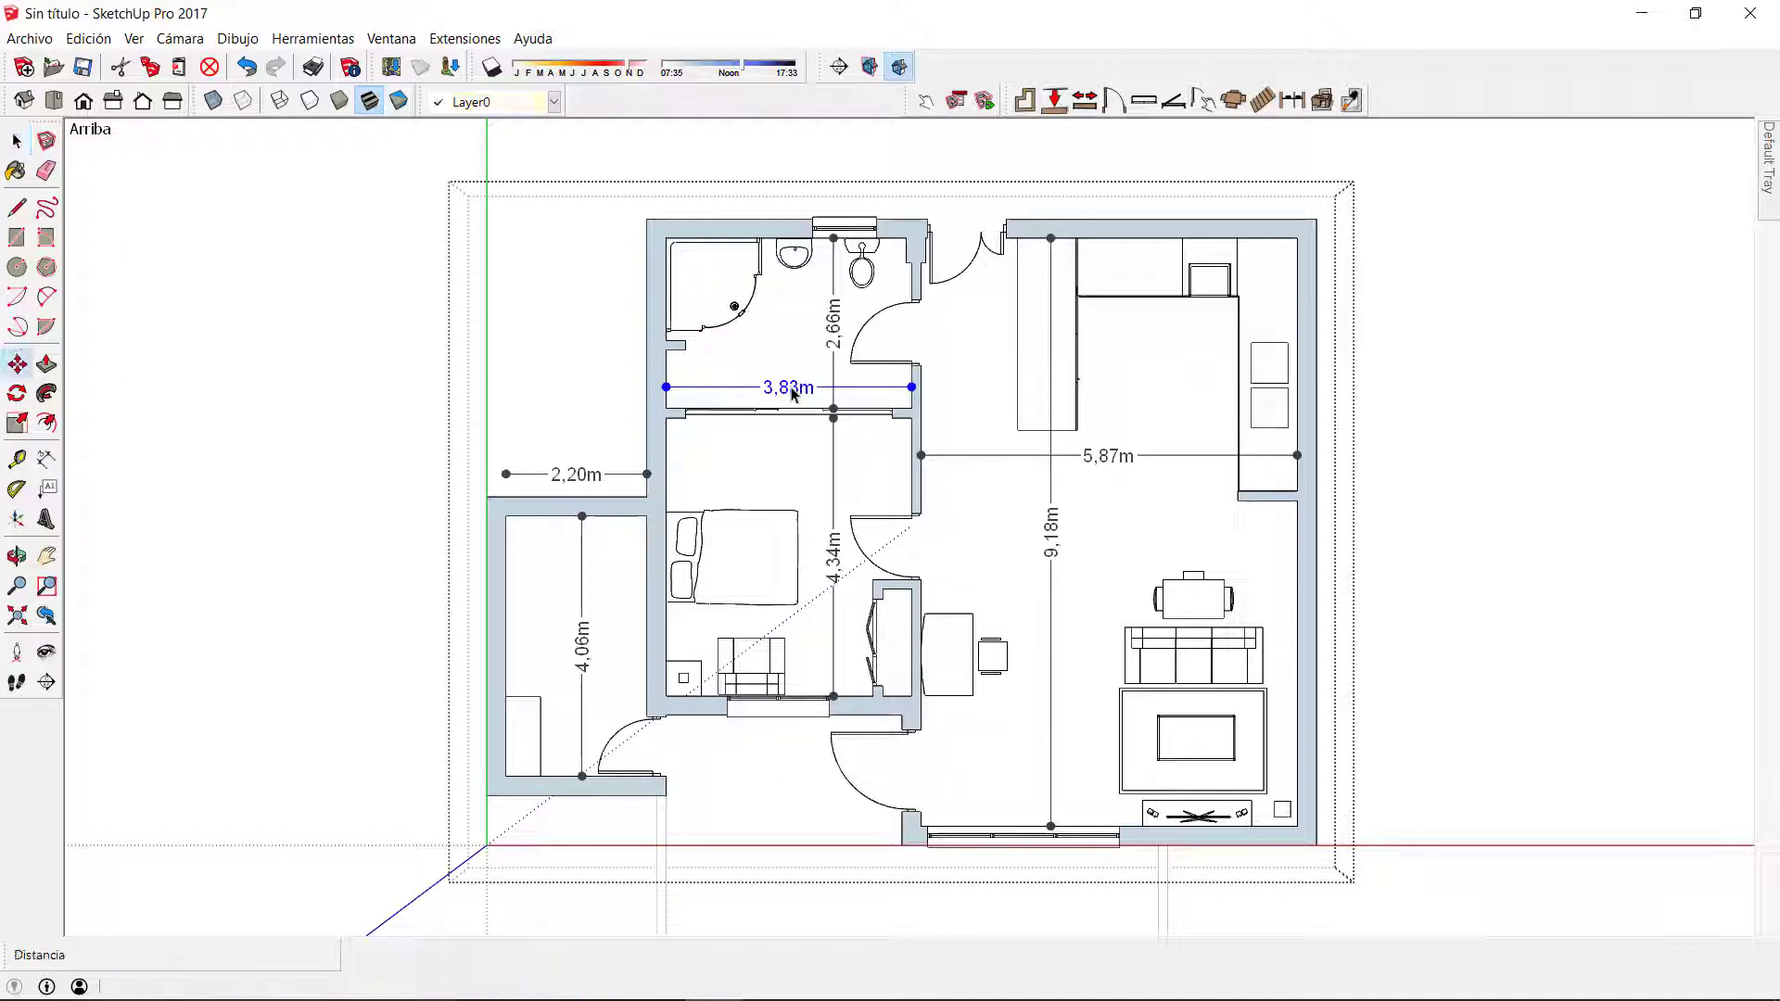
pyautogui.press('ctrl')
pyautogui.click(787, 389)
pyautogui.click(787, 454)
# Delete the original upper 3,83m dimension so only one remains across the bedroom.
pyautogui.press('space')
pyautogui.click(630, 347)
pyautogui.scroll(-2, 821, 434)
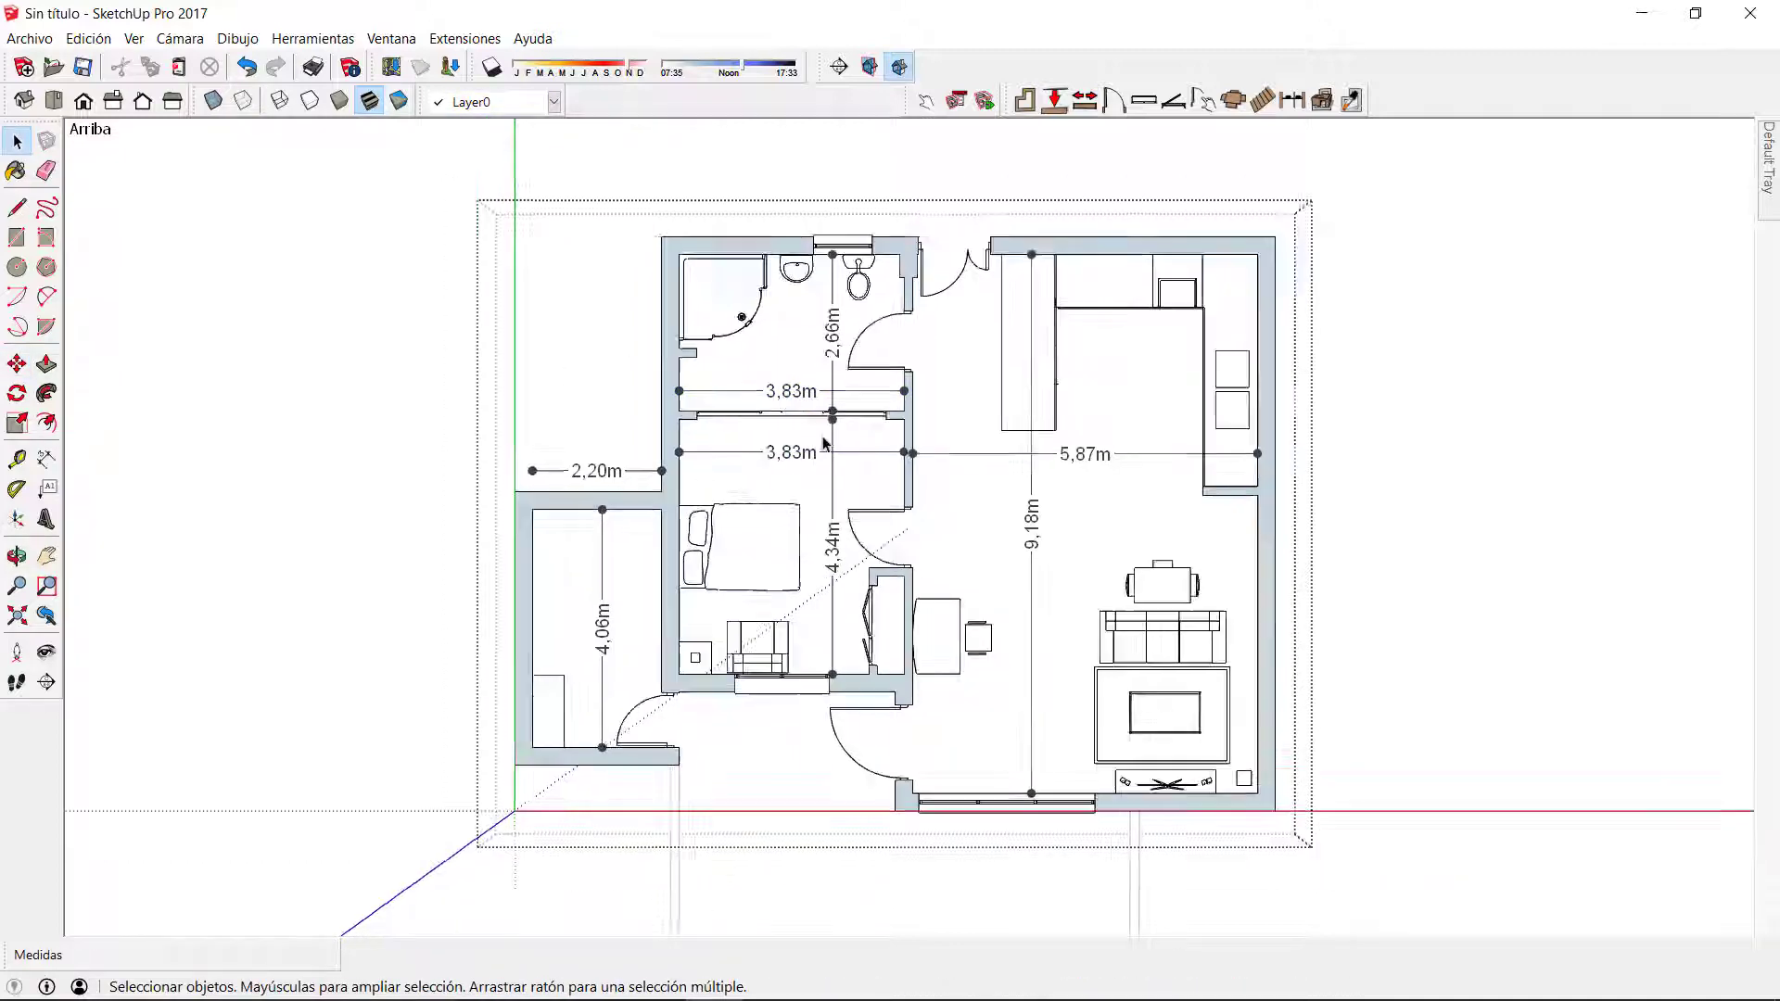
pyautogui.click(797, 400)
pyautogui.press('Delete')
pyautogui.scroll(-2, 730, 493)
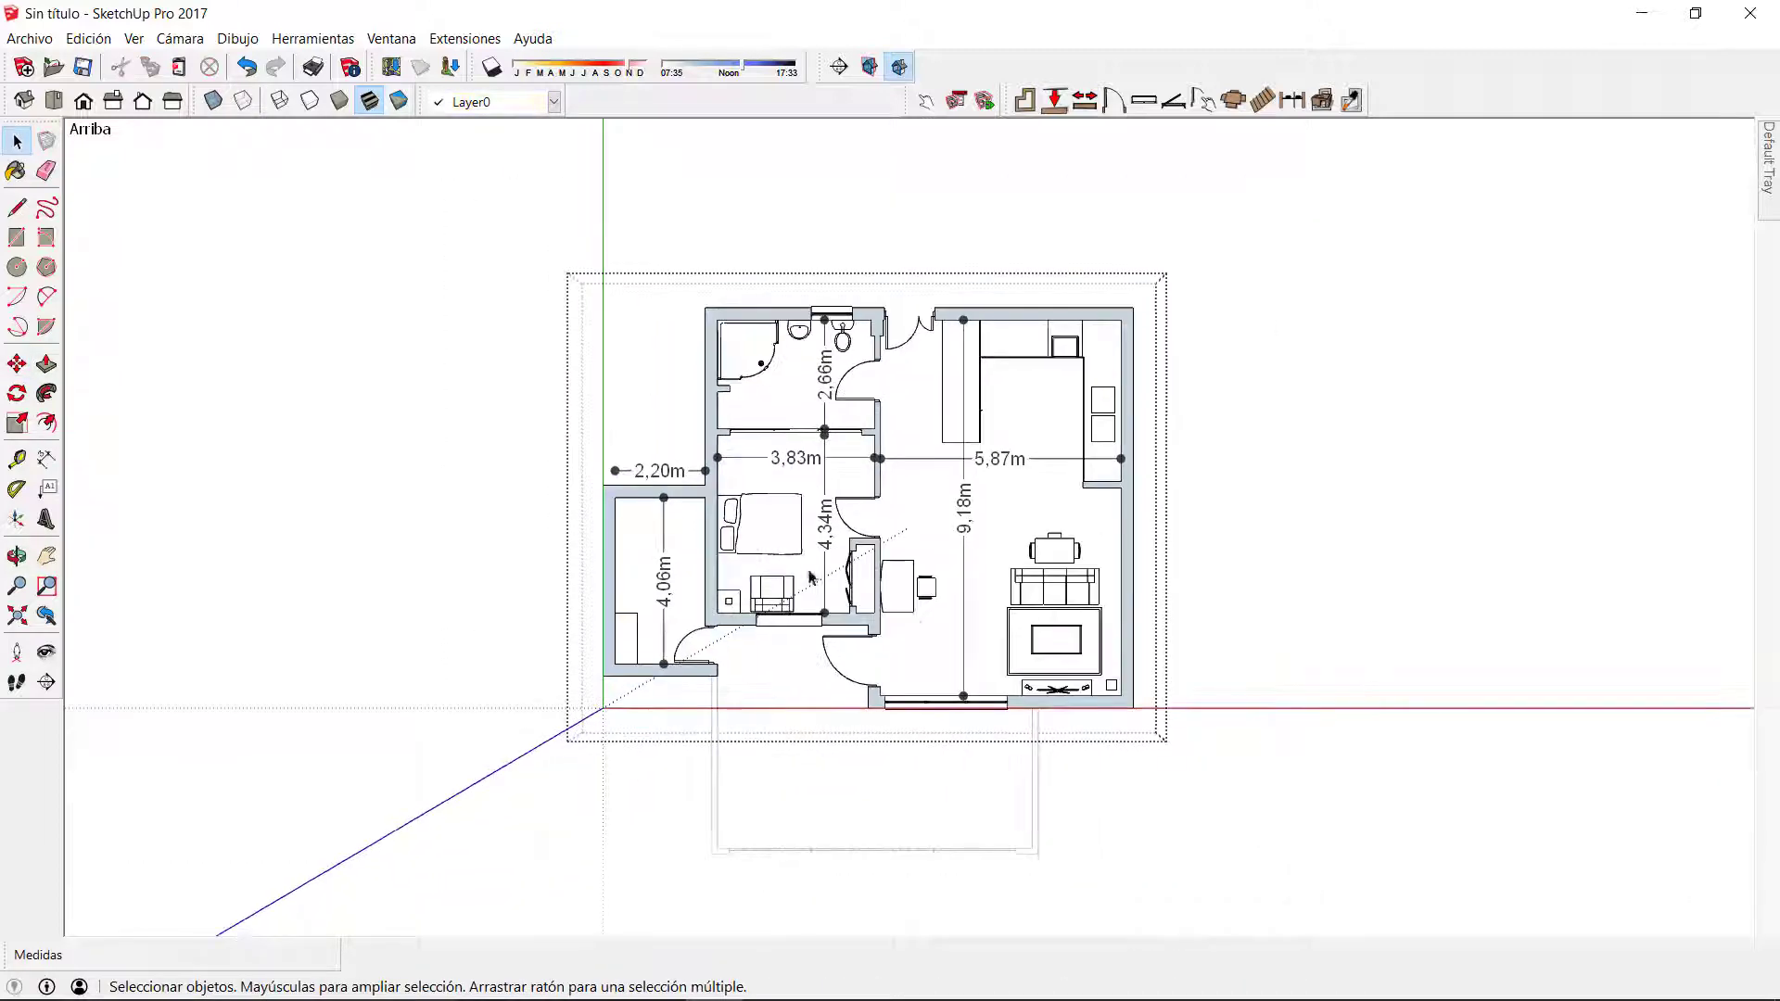
pyautogui.moveTo(815, 579); pyautogui.dragTo(1112, 370, button='middle')
# Convert the plan into a furnished 3D model with 2,80m walls and orbit around it.
pyautogui.scroll(2, 1155, 315)
pyautogui.click(1326, 101)
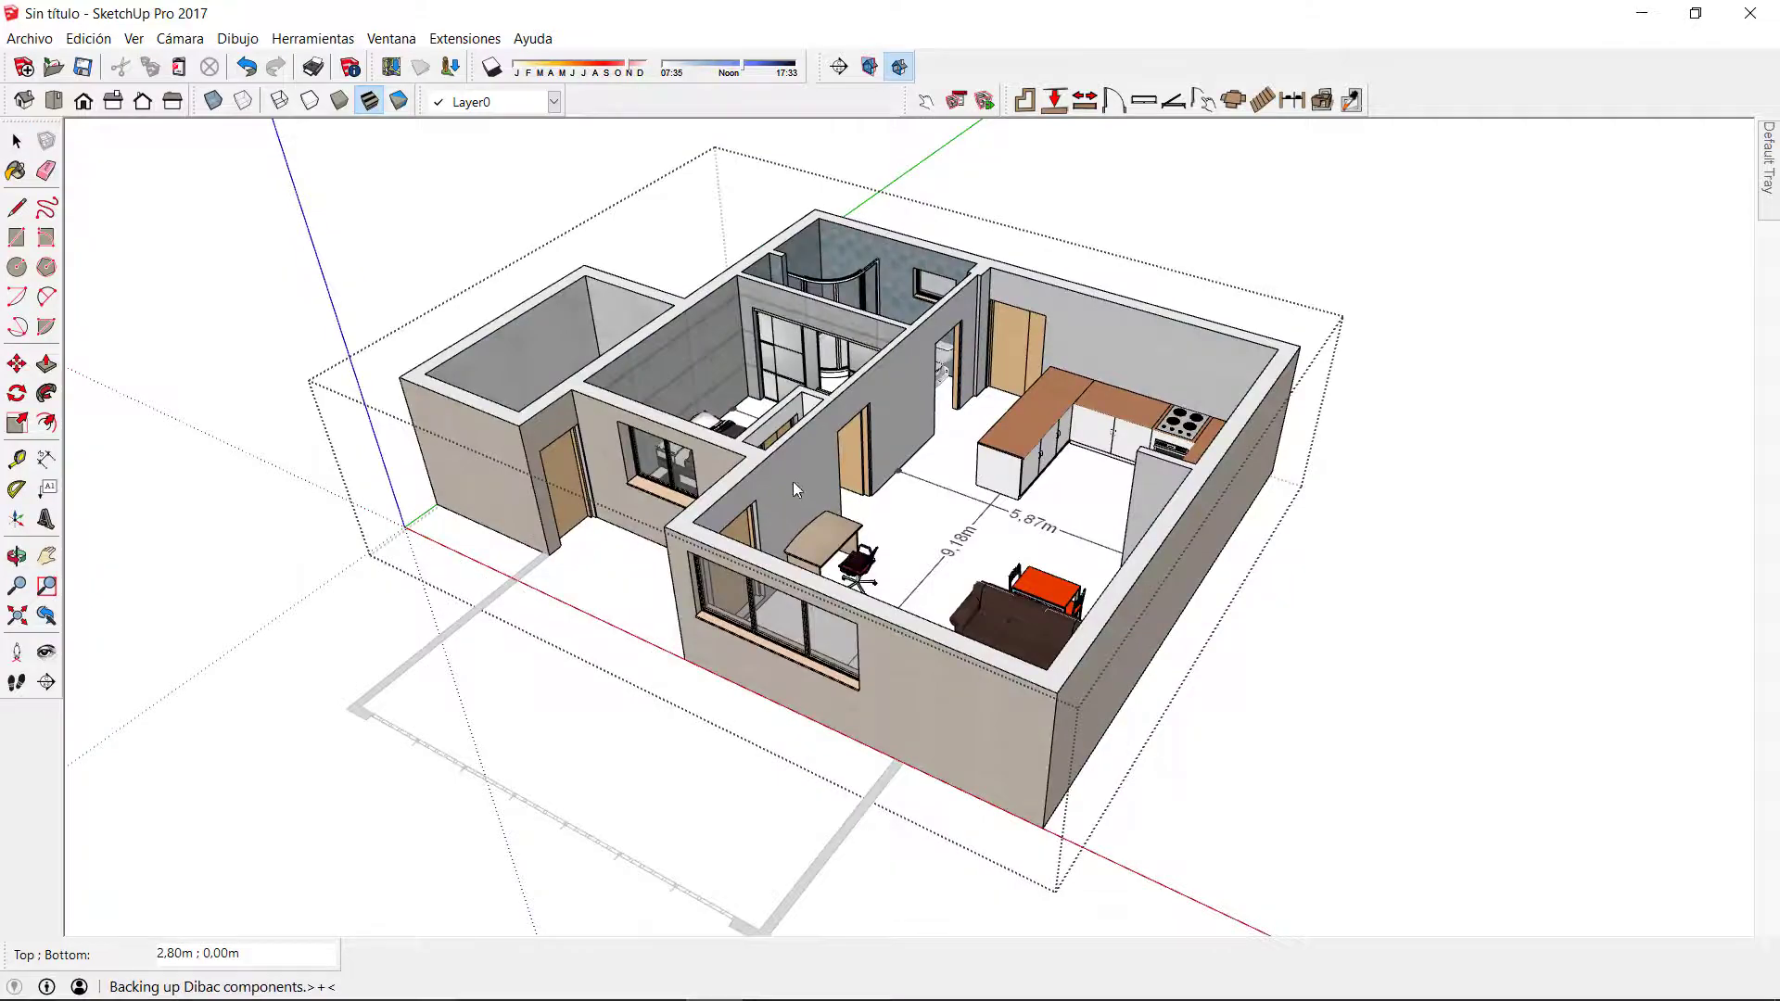
pyautogui.moveTo(862, 508); pyautogui.dragTo(857, 554, button='middle')
pyautogui.scroll(2, 857, 555)
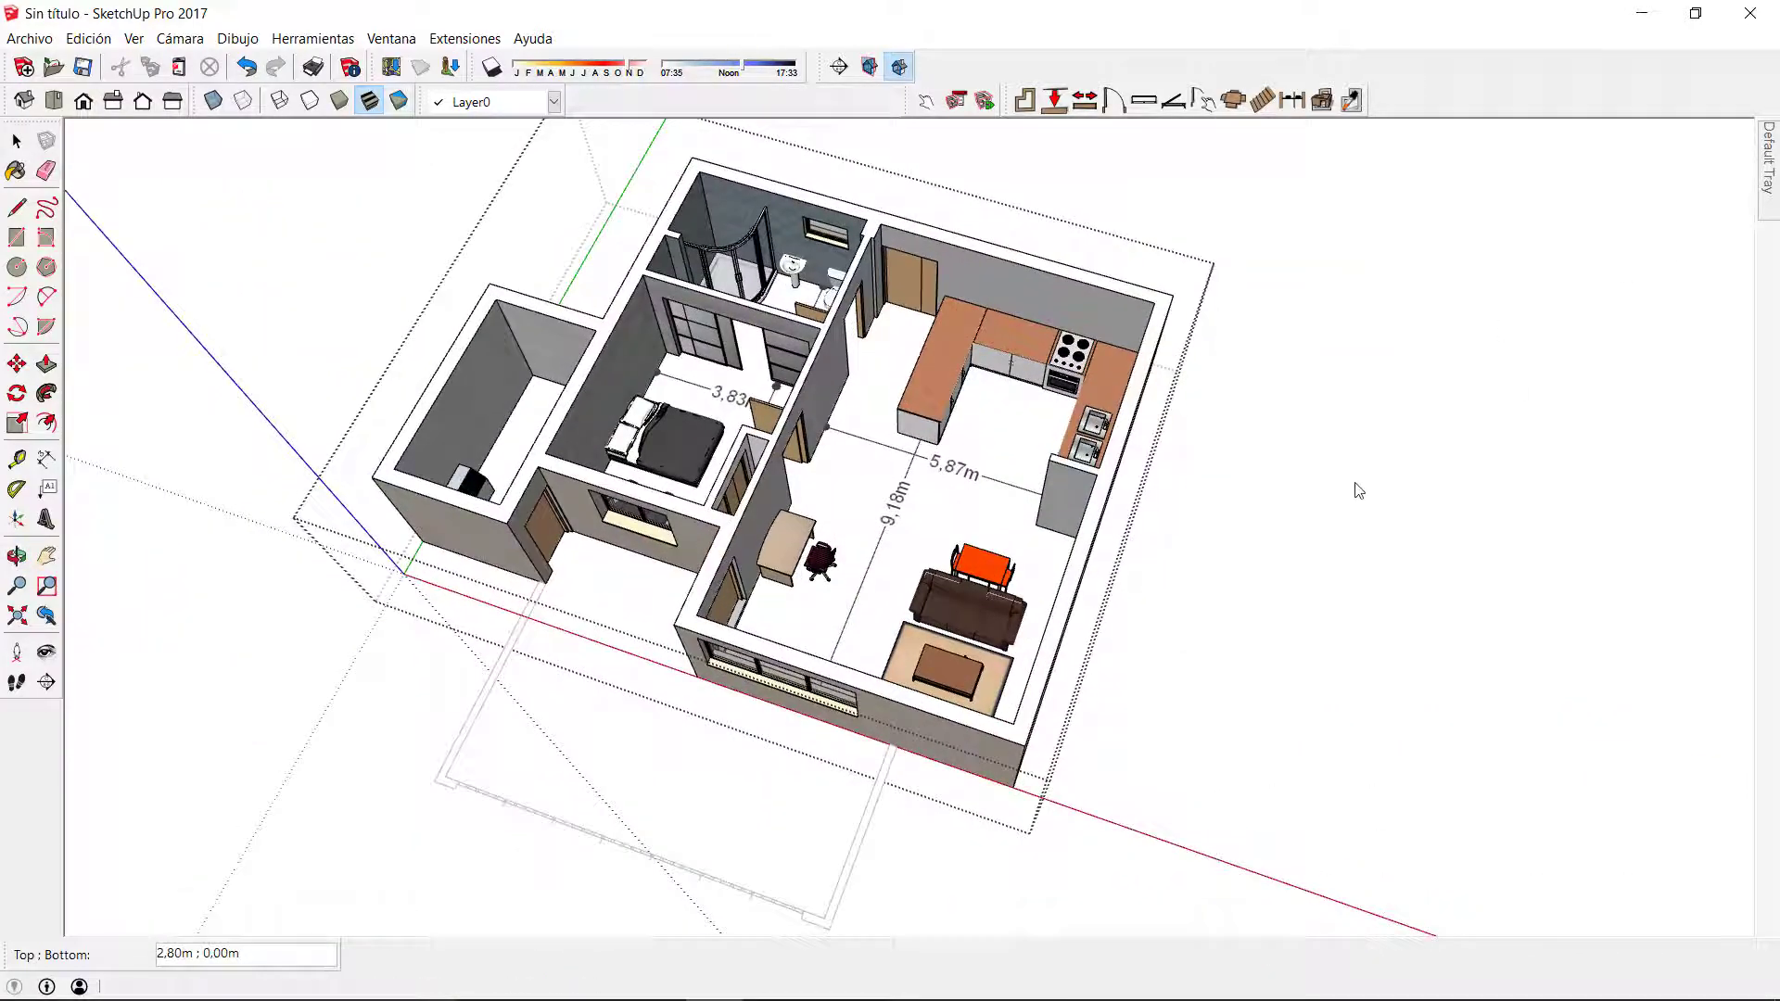
# Inside the terrace group, add a 7,68m dimension from wall to wall.
pyautogui.press('space')
pyautogui.moveTo(1063, 876); pyautogui.dragTo(862, 742, button='middle')
pyautogui.click(862, 741)
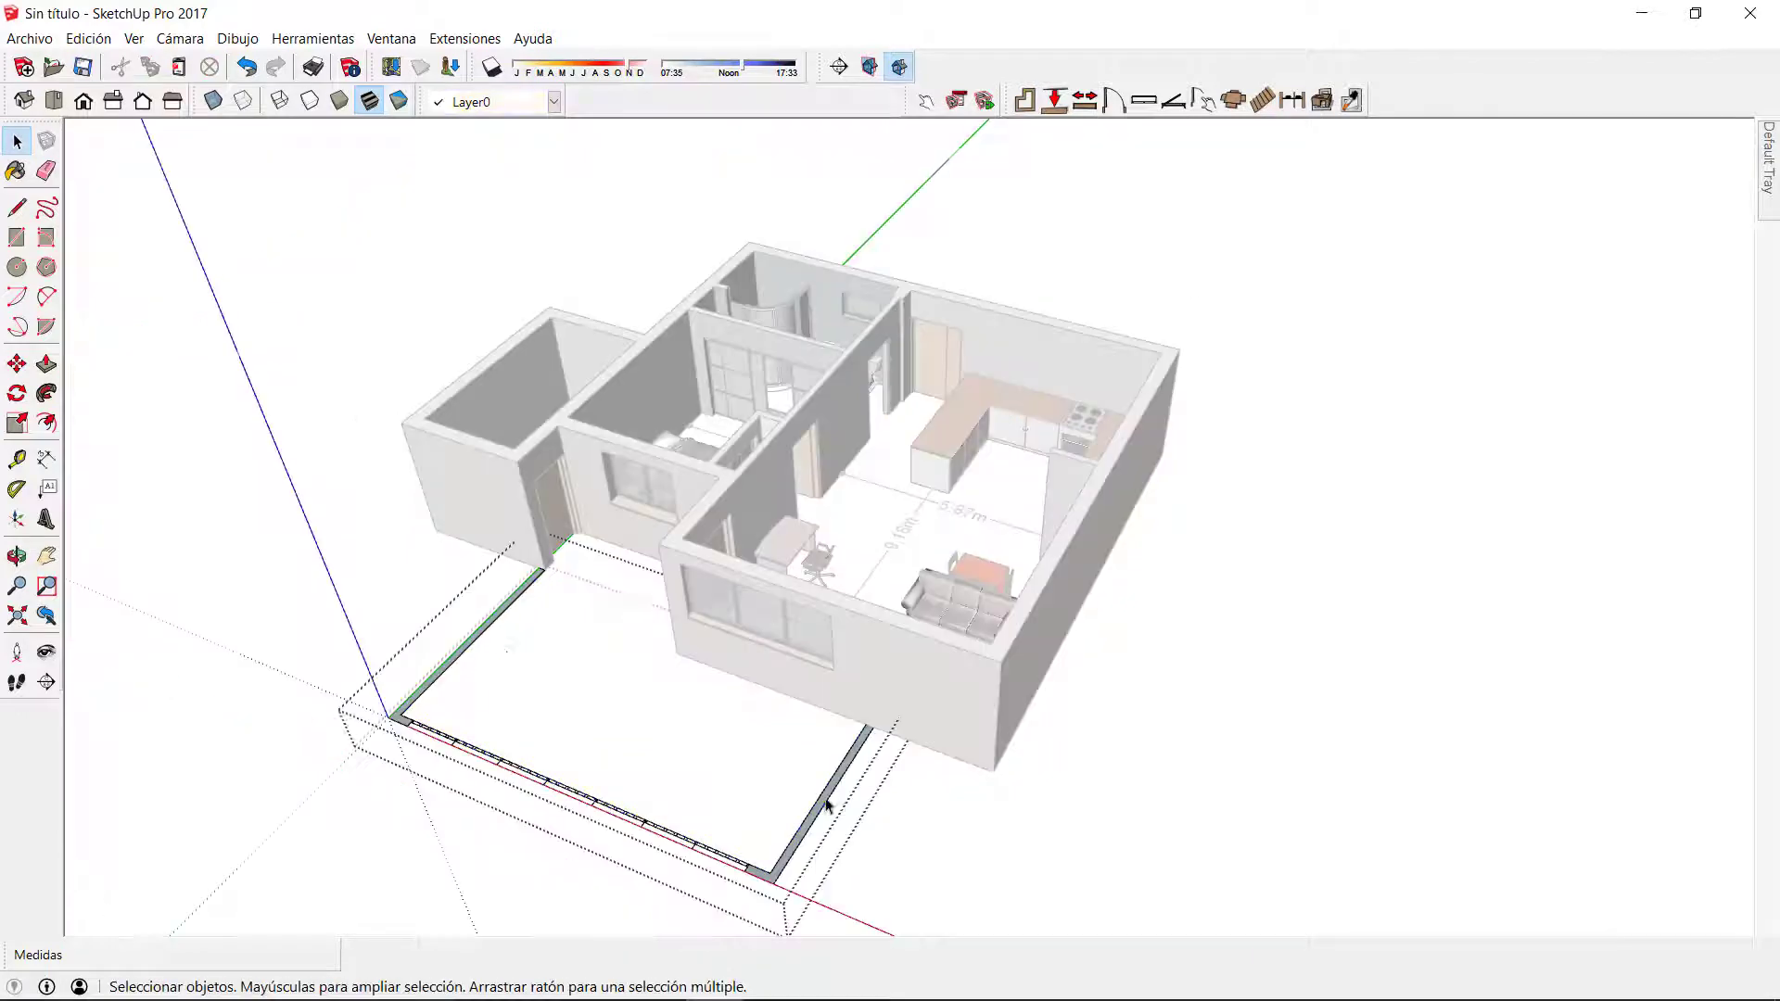
pyautogui.press('o')
pyautogui.moveTo(420, 648); pyautogui.dragTo(808, 668)
pyautogui.press('space')
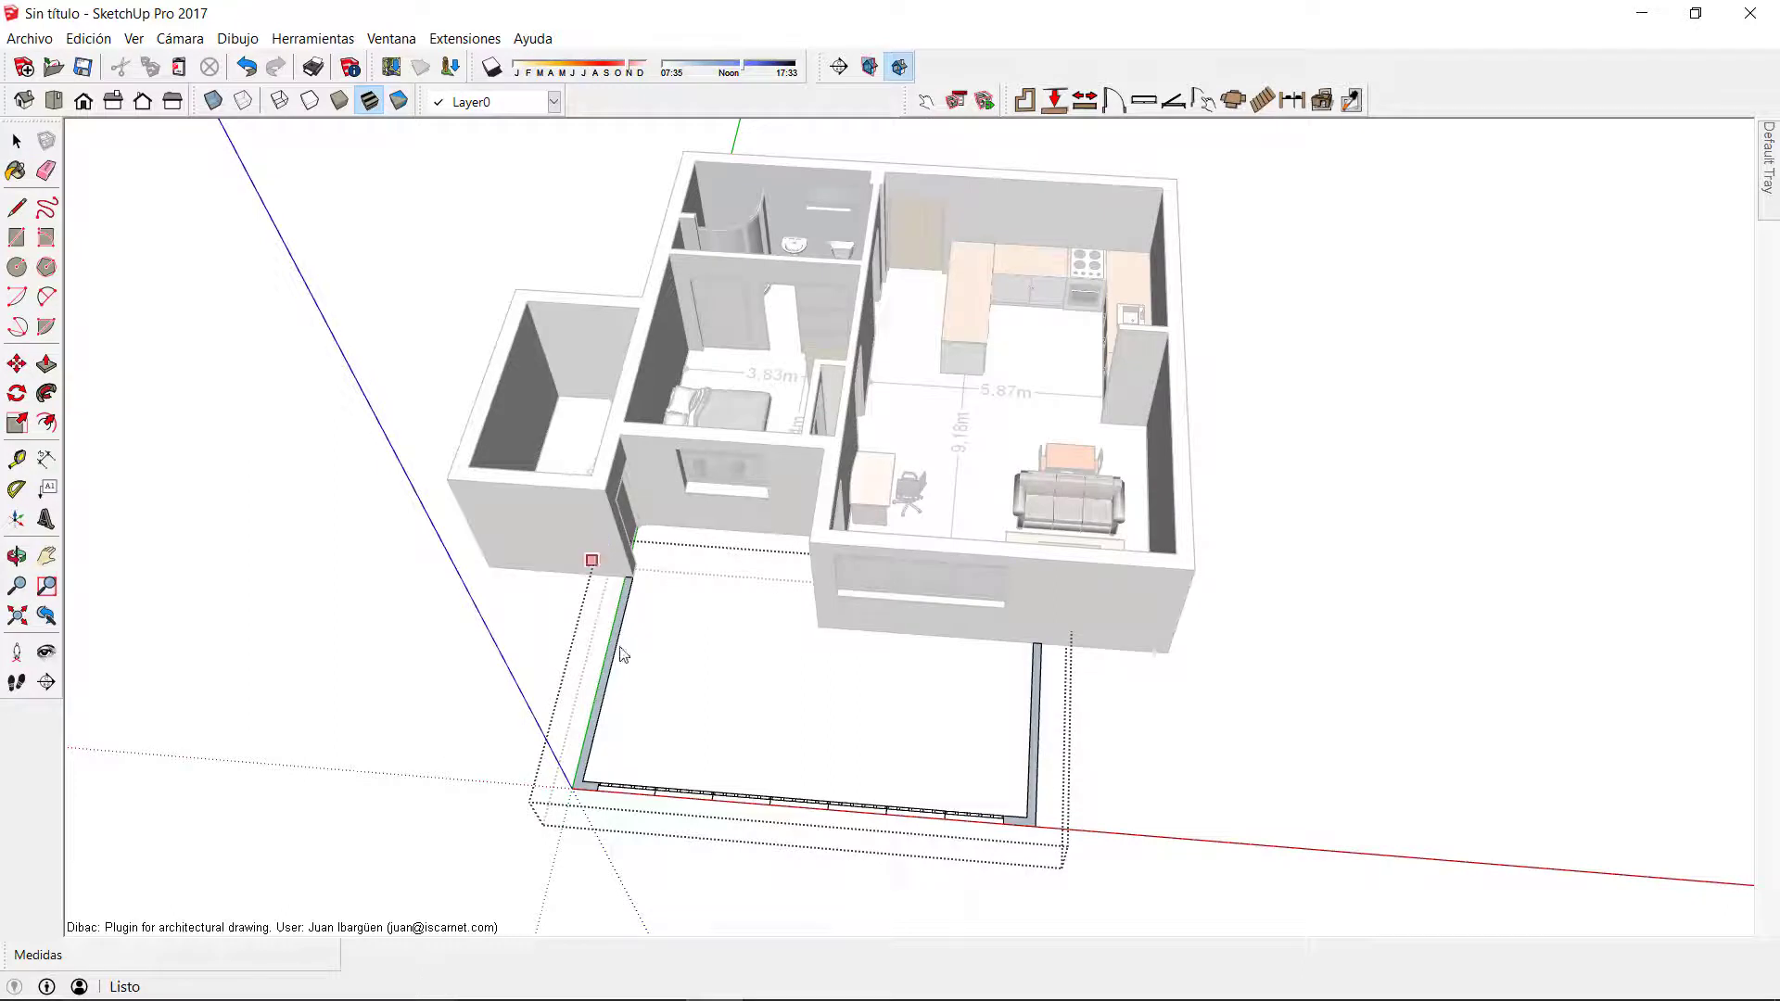
pyautogui.click(599, 704)
pyautogui.click(1126, 730)
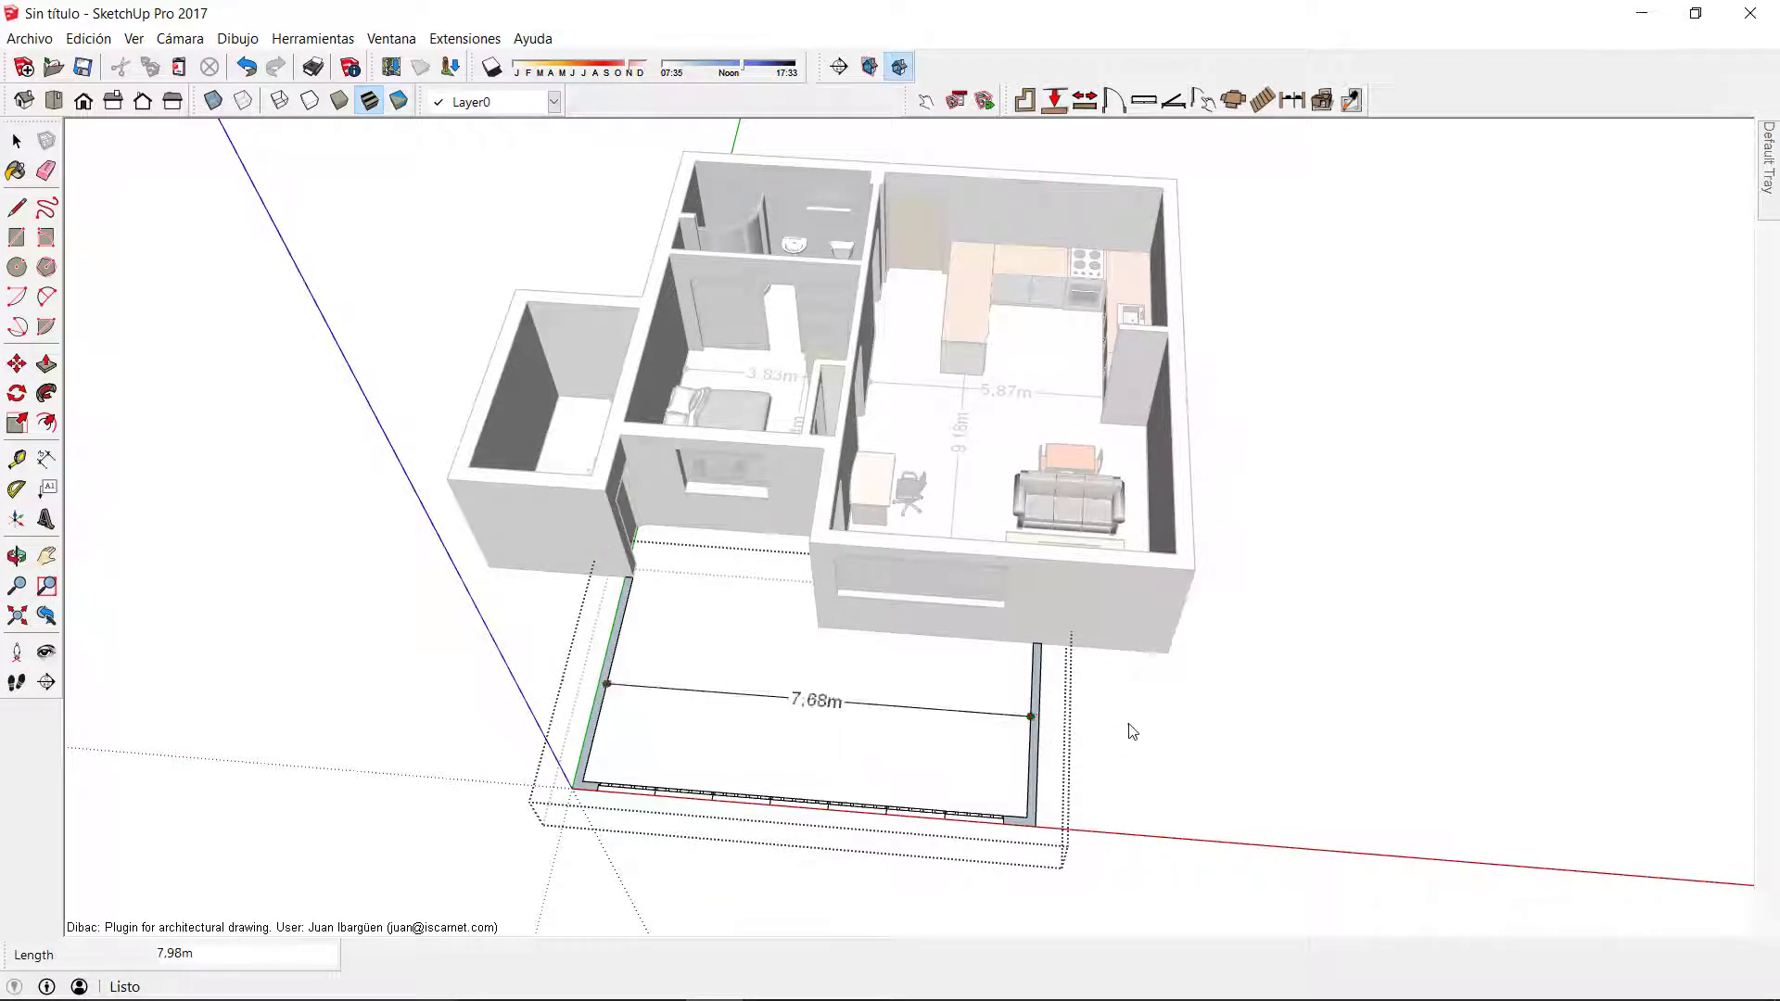
pyautogui.press('space')
# Exit the group and raise the terrace's 1,60m latticed walls into 3D.
pyautogui.click(1046, 721)
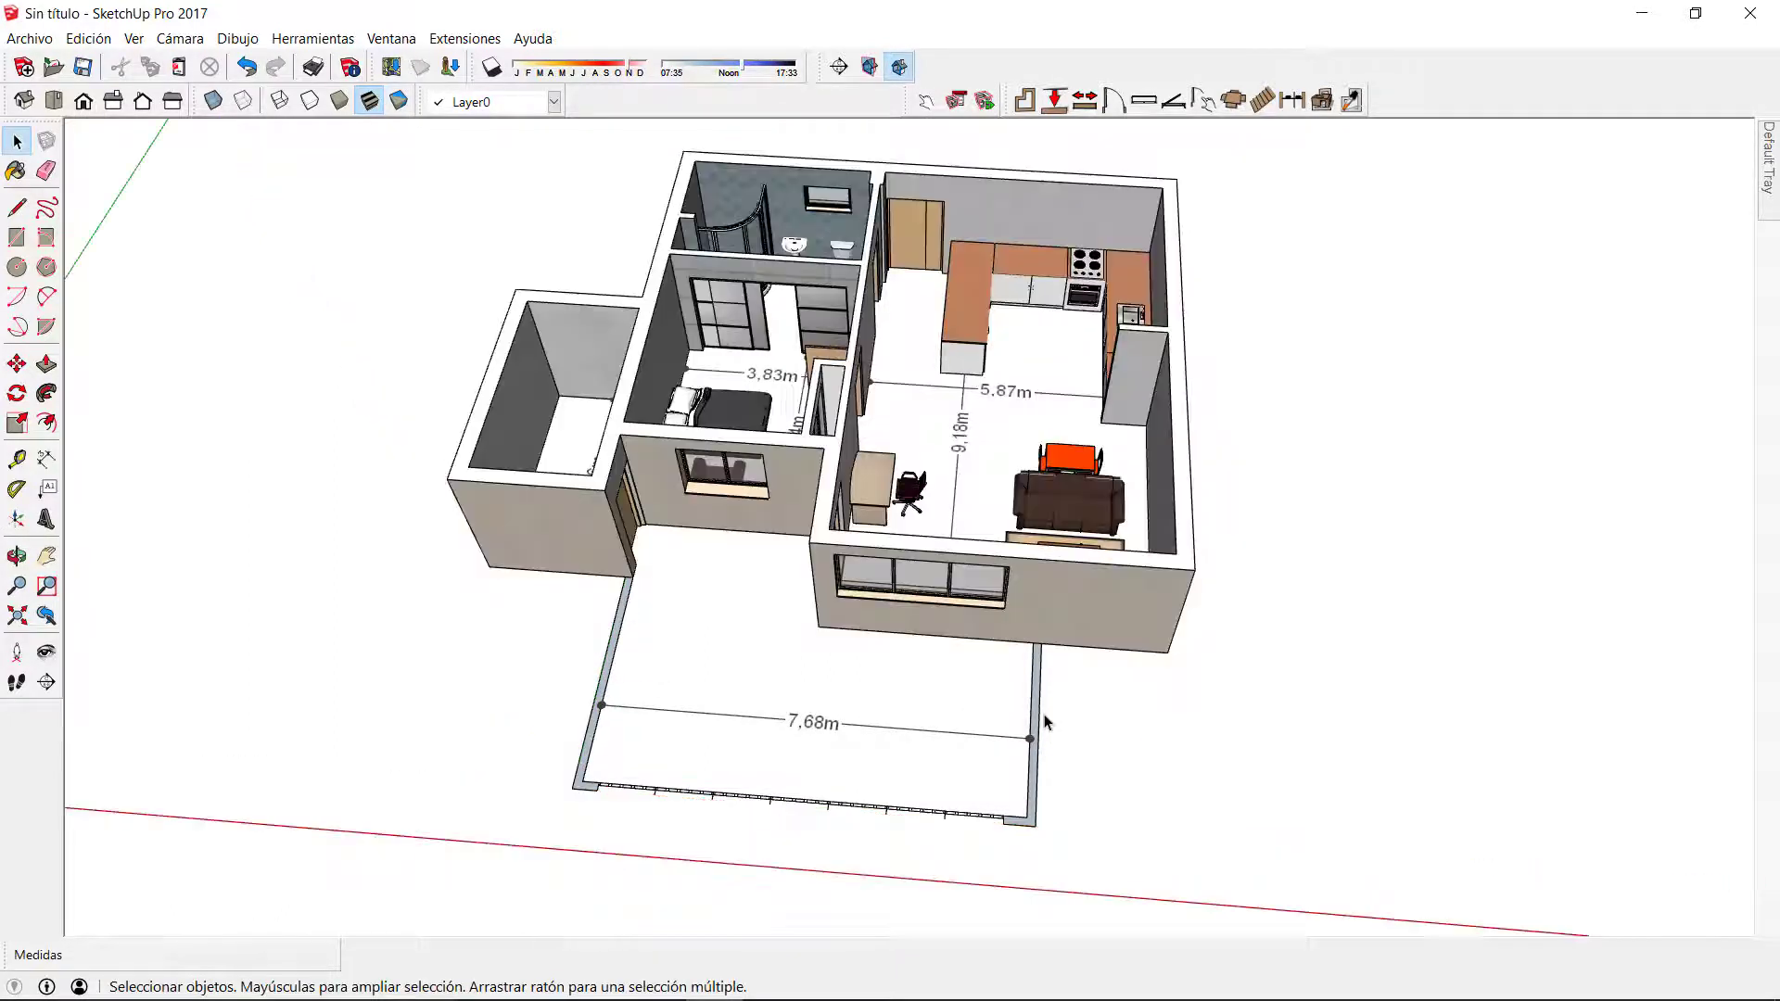
pyautogui.click(1037, 718)
pyautogui.click(1321, 99)
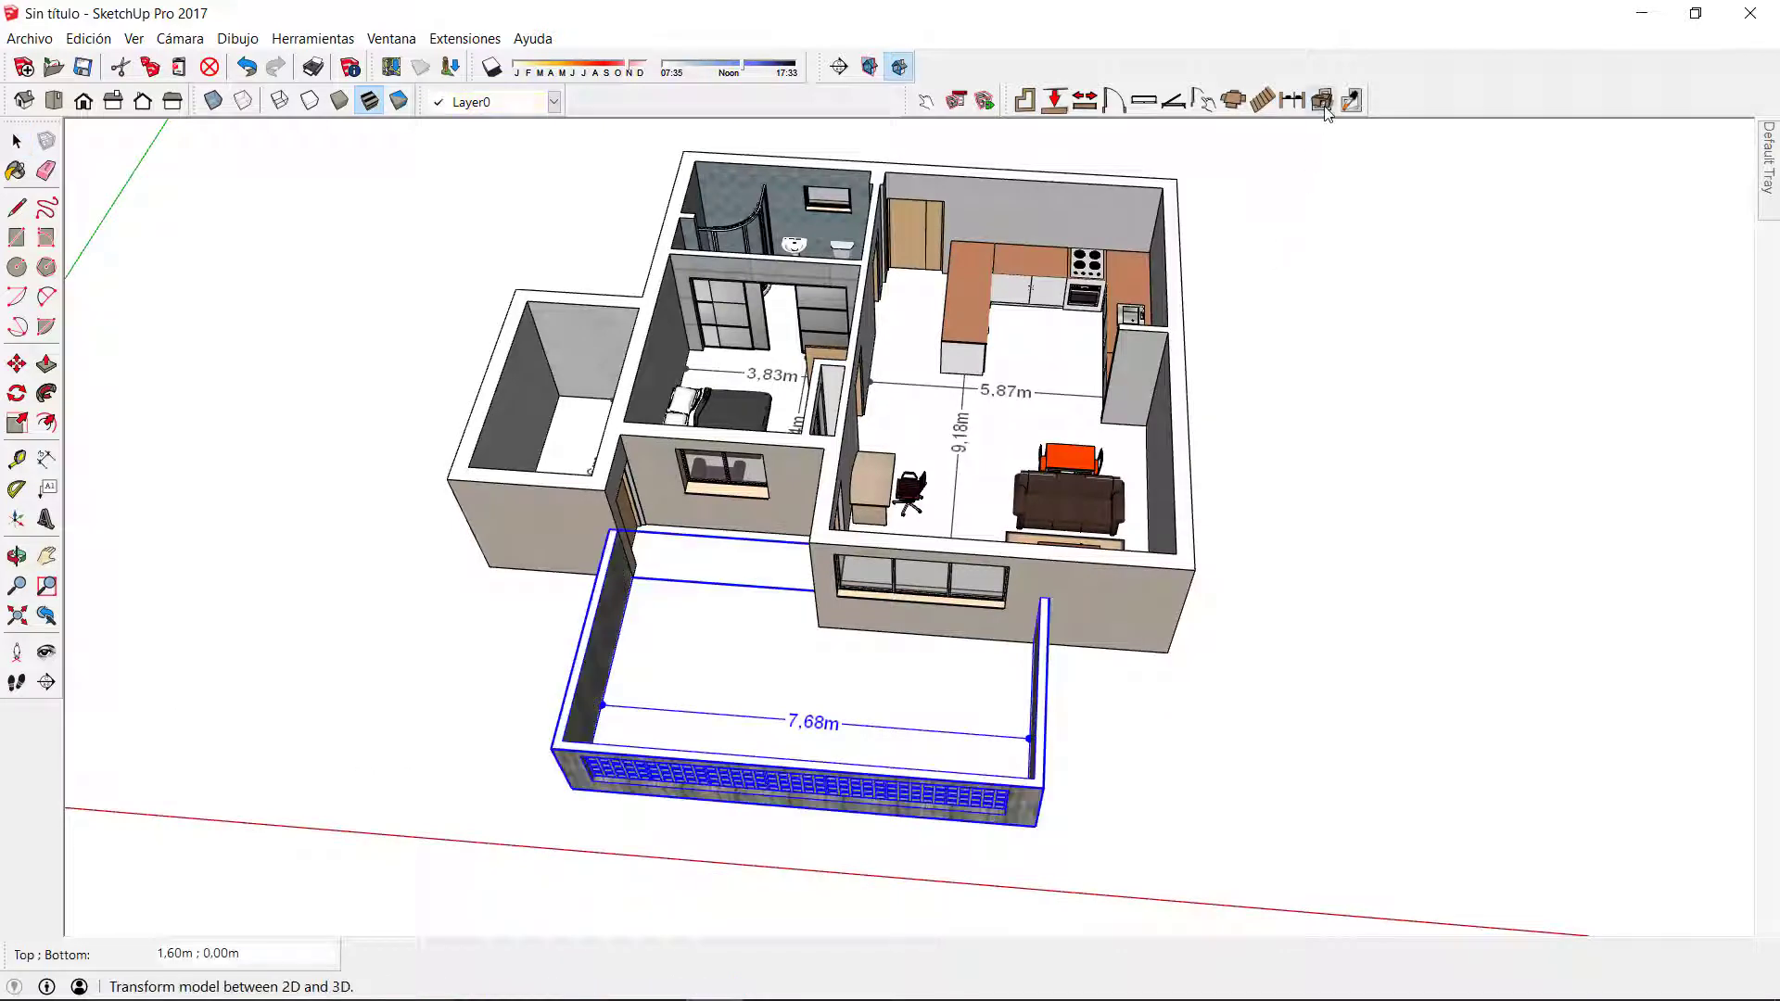
pyautogui.moveTo(1205, 677); pyautogui.dragTo(1611, 257, button='middle')
pyautogui.click(1076, 782)
# Show the Floor layer to reveal the rooms' wood flooring and the tiled terrace paving.
pyautogui.moveTo(1766, 176)
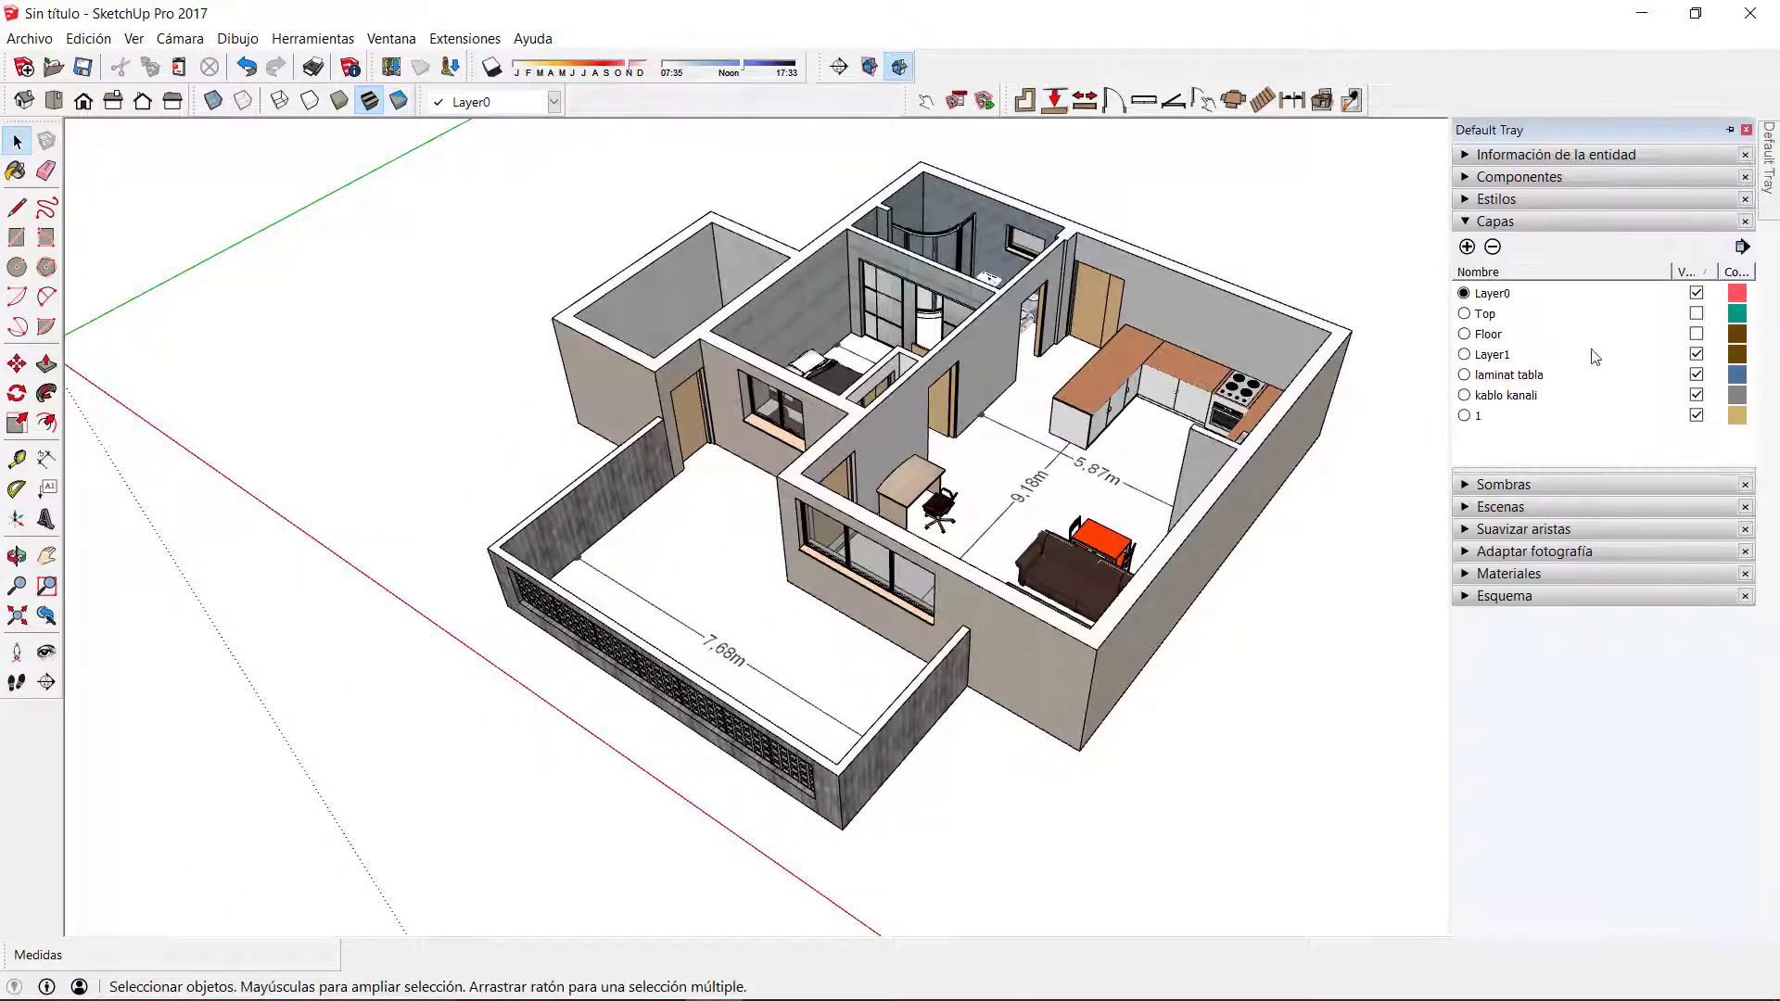
pyautogui.click(1696, 333)
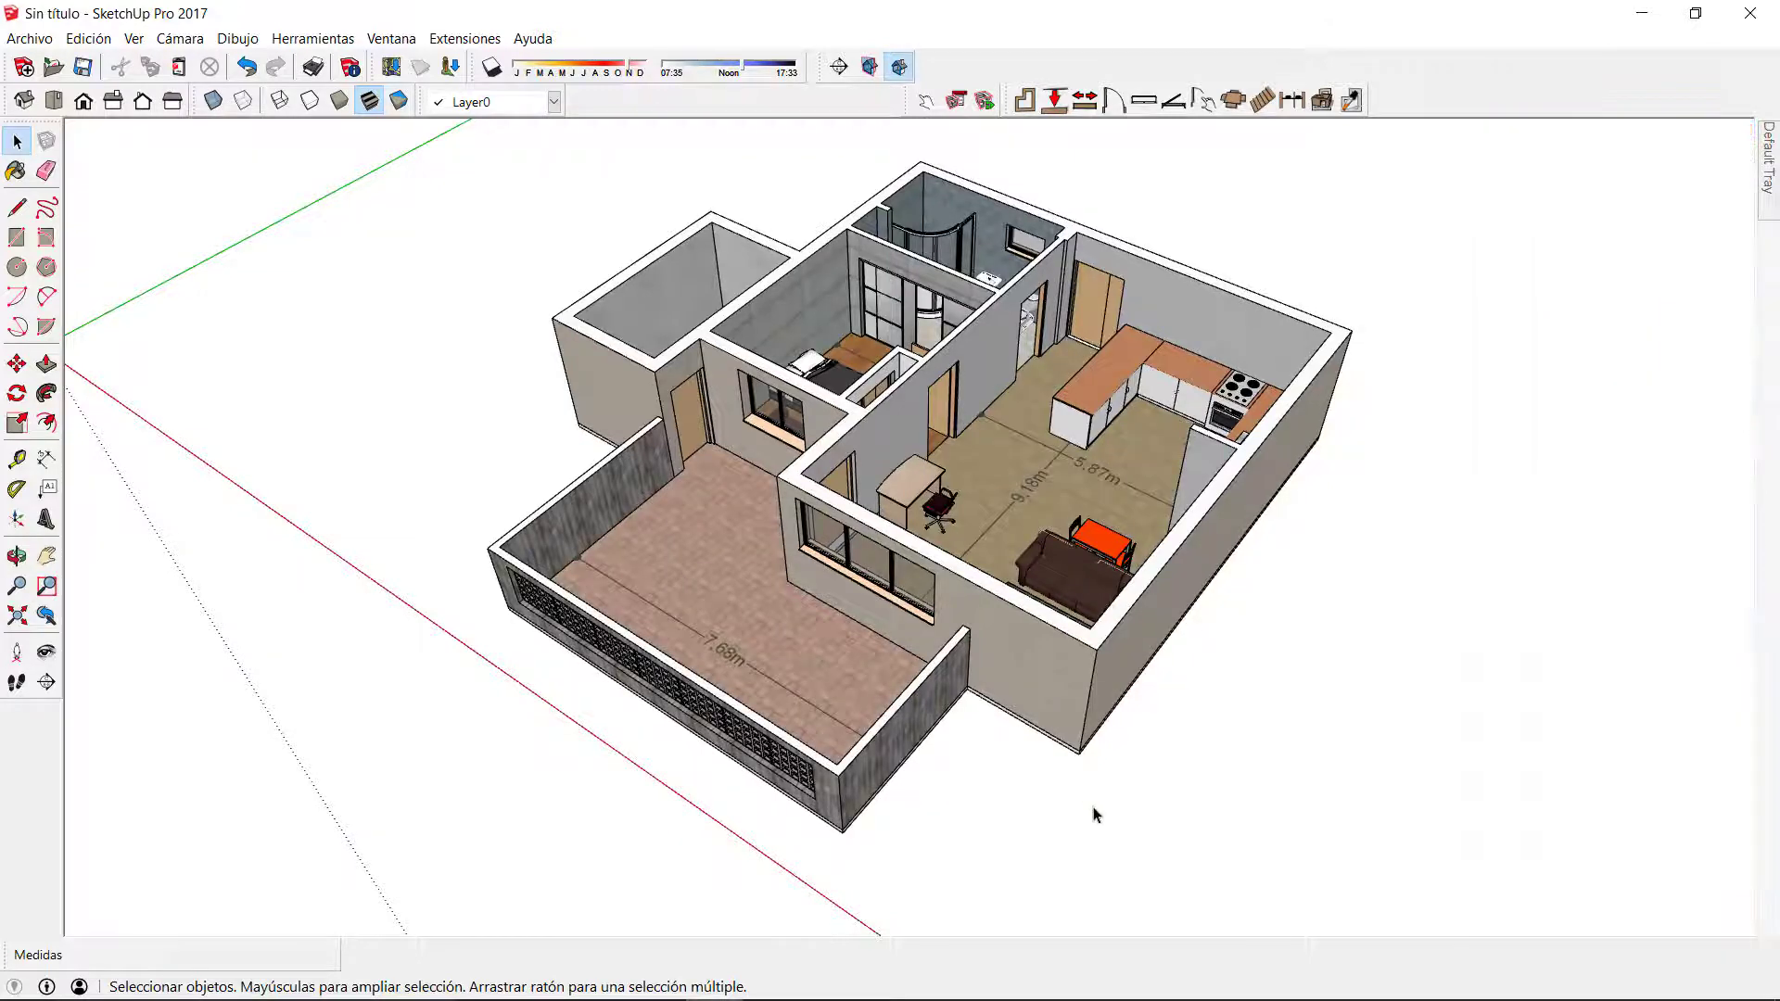
pyautogui.moveTo(1093, 811); pyautogui.dragTo(1001, 482, button='middle')
pyautogui.scroll(-3, 948, 704)
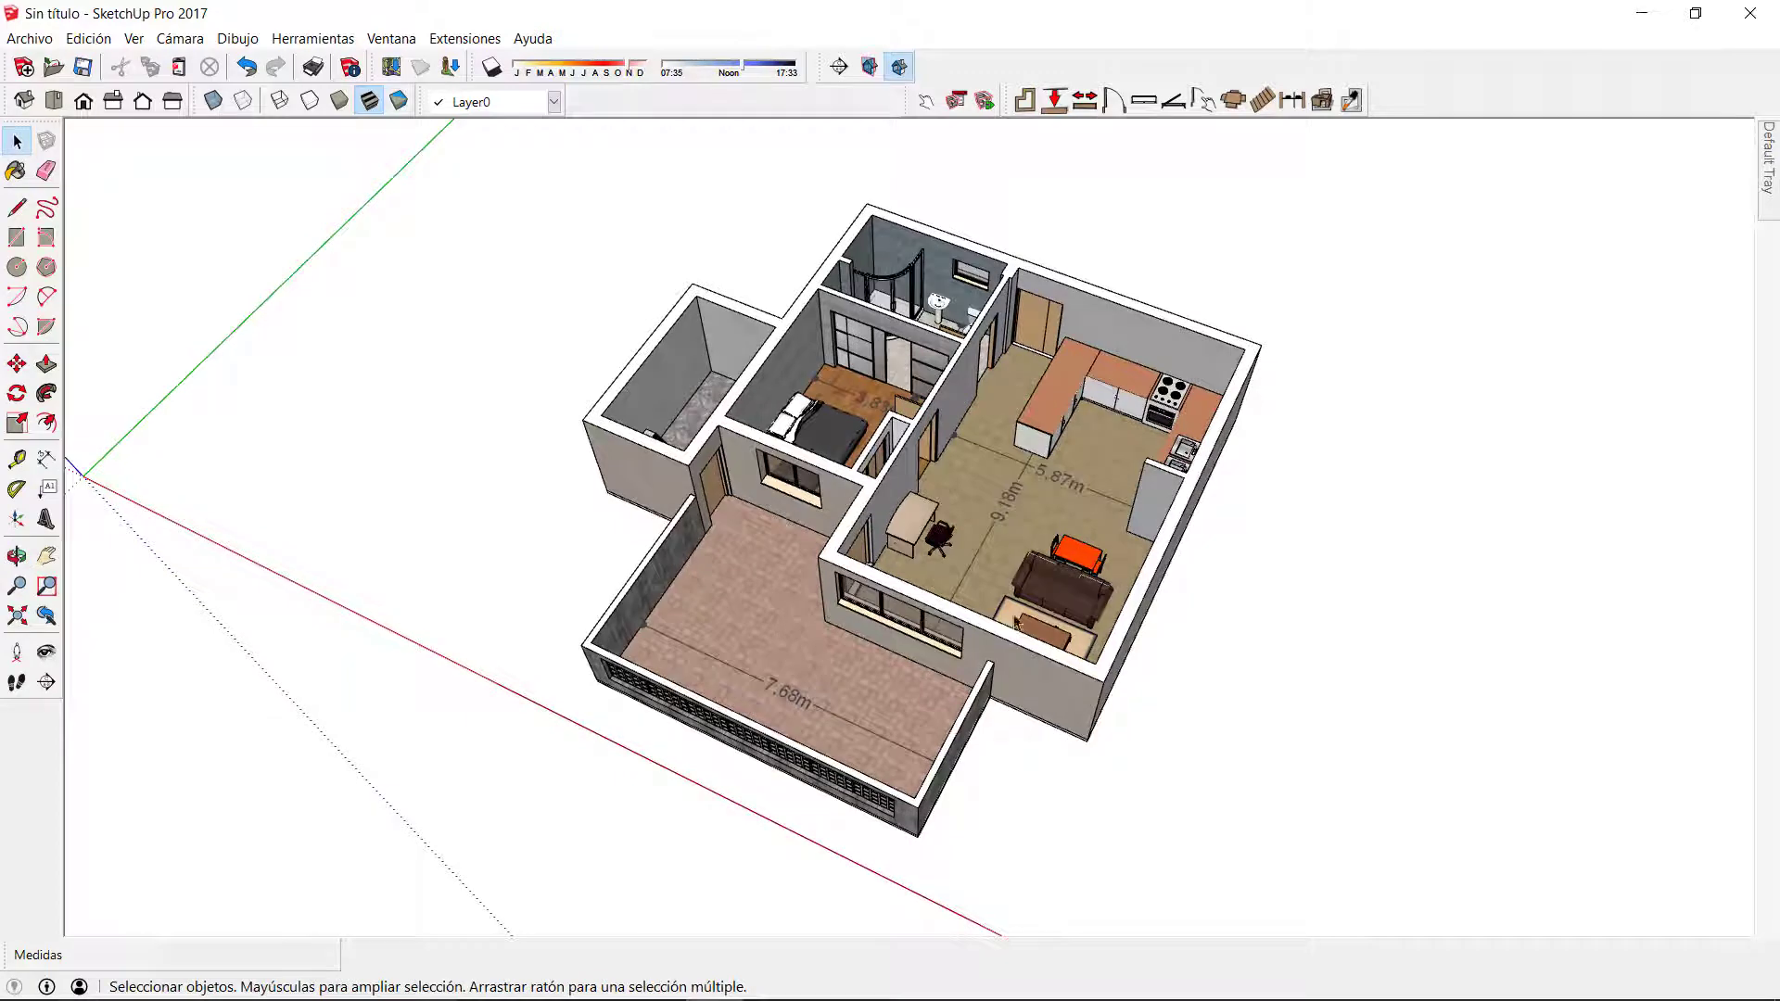
pyautogui.scroll(3, 1010, 510)
pyautogui.scroll(-1, 986, 528)
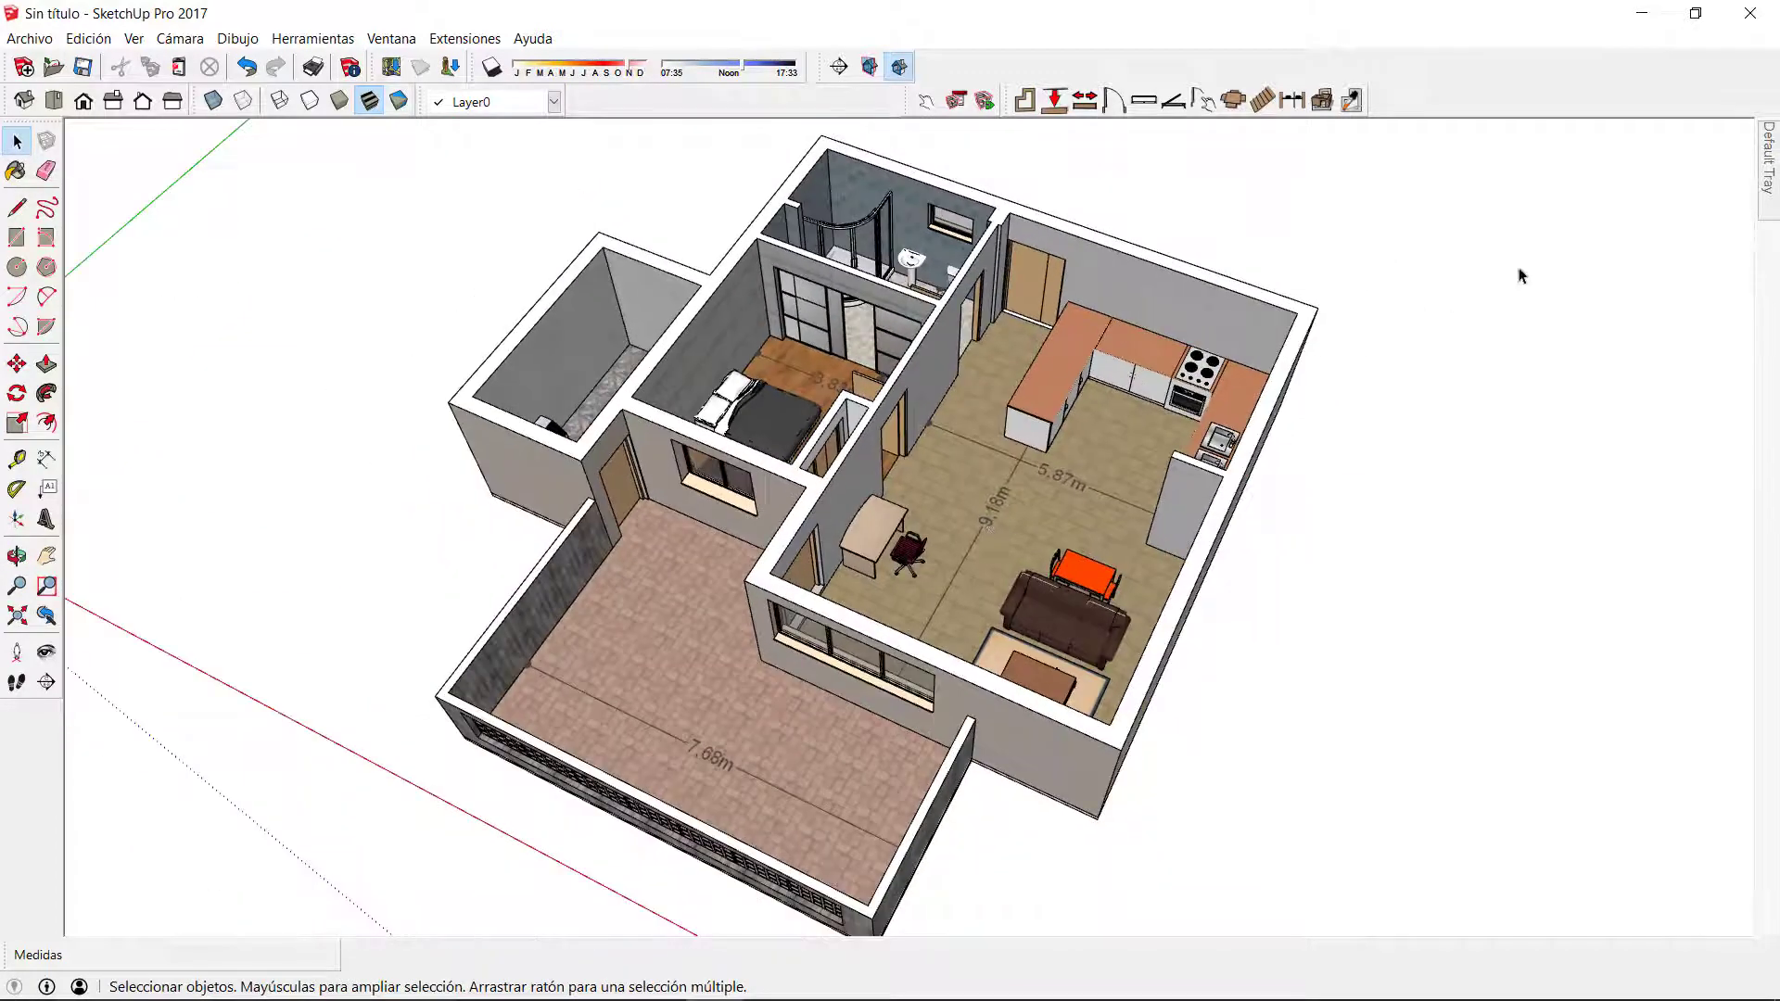
# Add a new layer named Dimensions, then select the house and orbit to a near top view.
pyautogui.click(1766, 190)
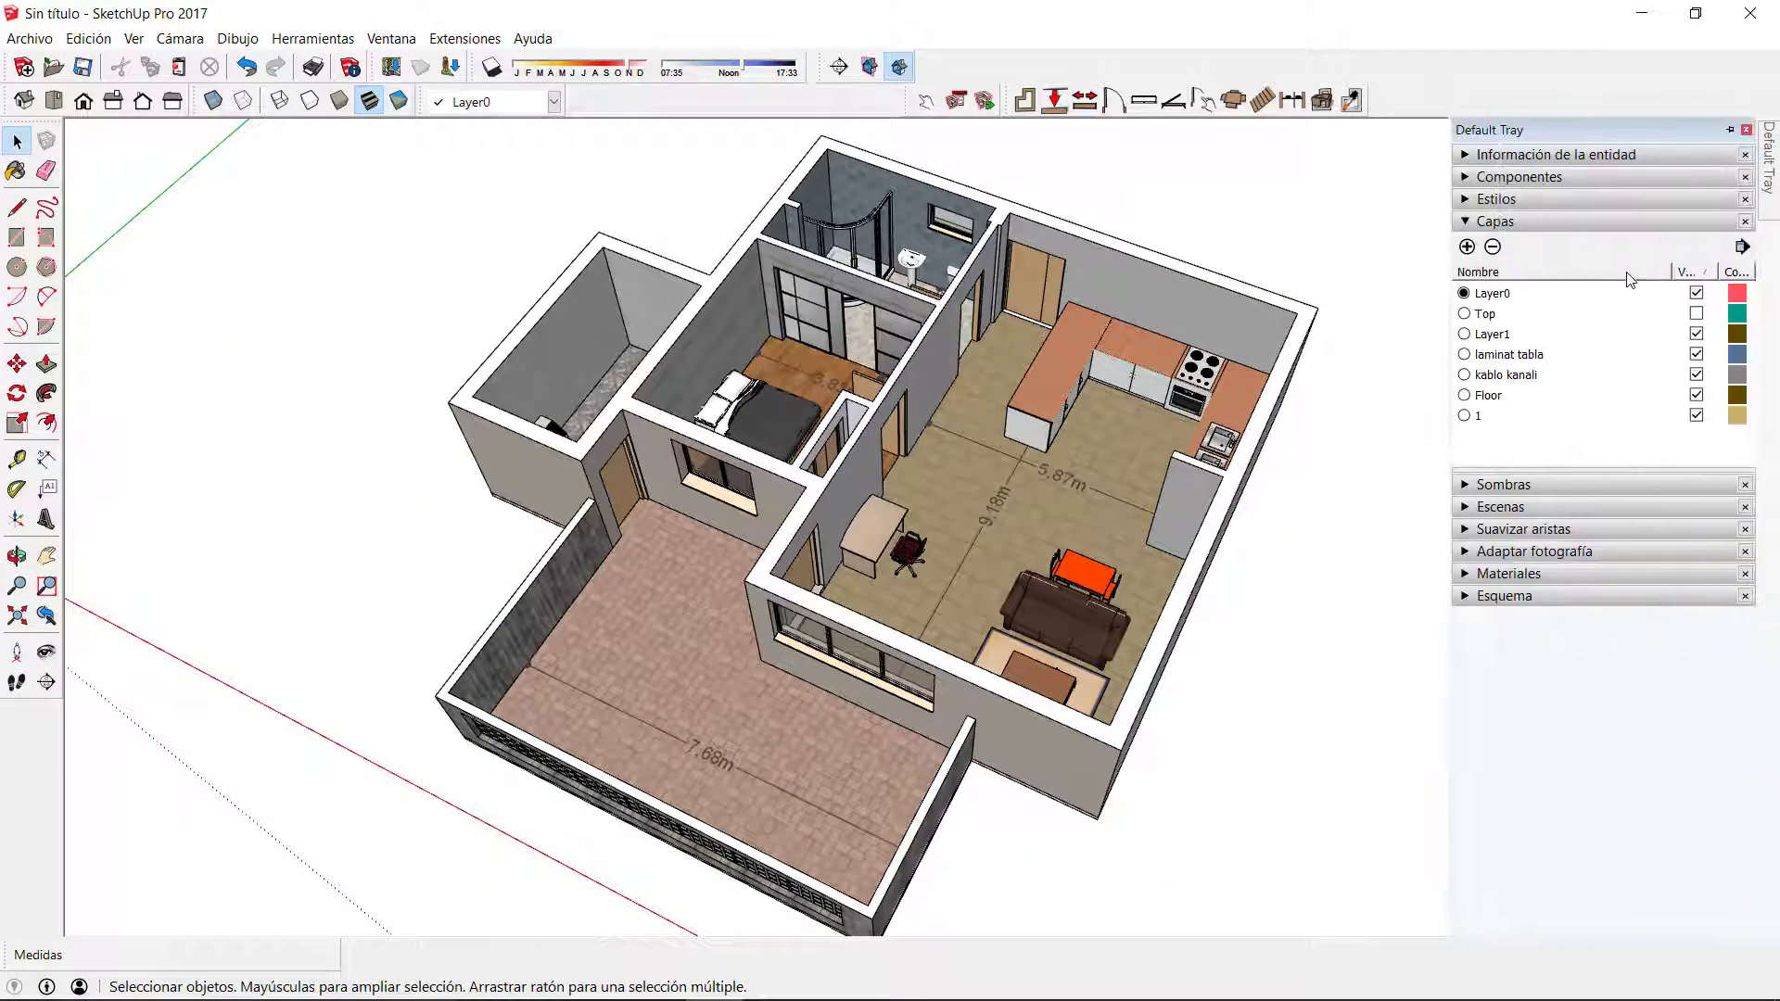
pyautogui.click(1466, 247)
pyautogui.write('Dime')
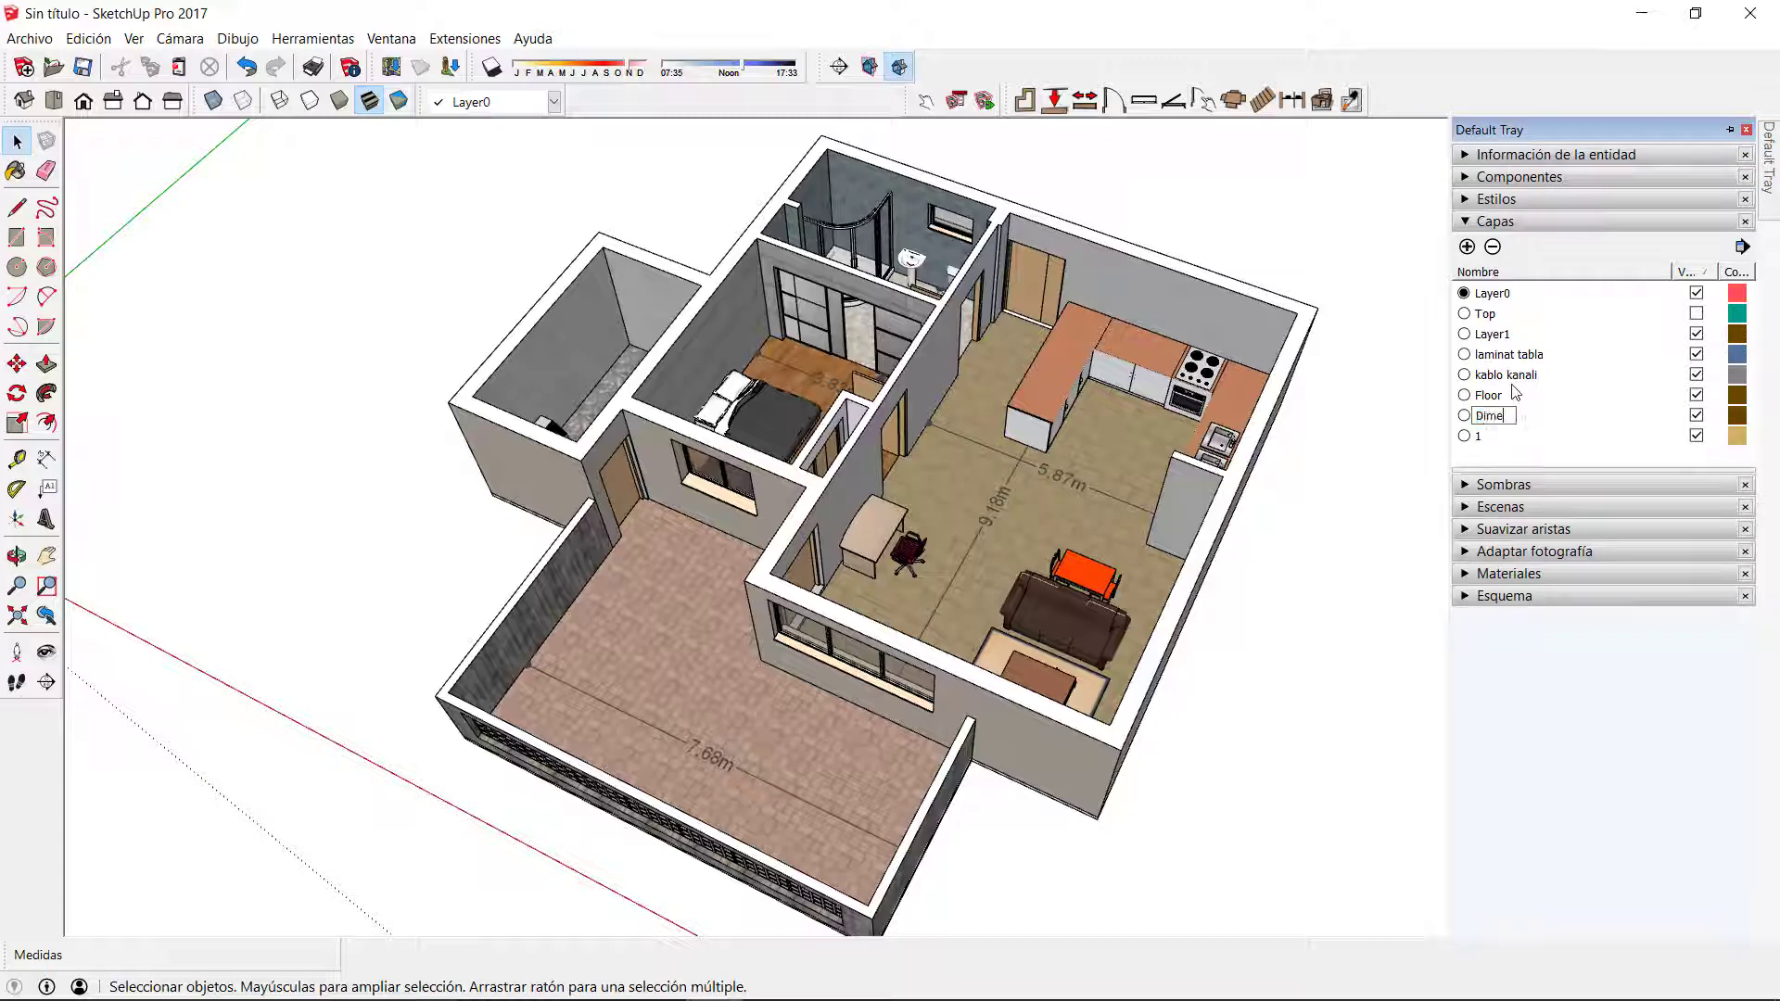
pyautogui.write('nsions')
pyautogui.press('Return')
pyautogui.click(980, 530)
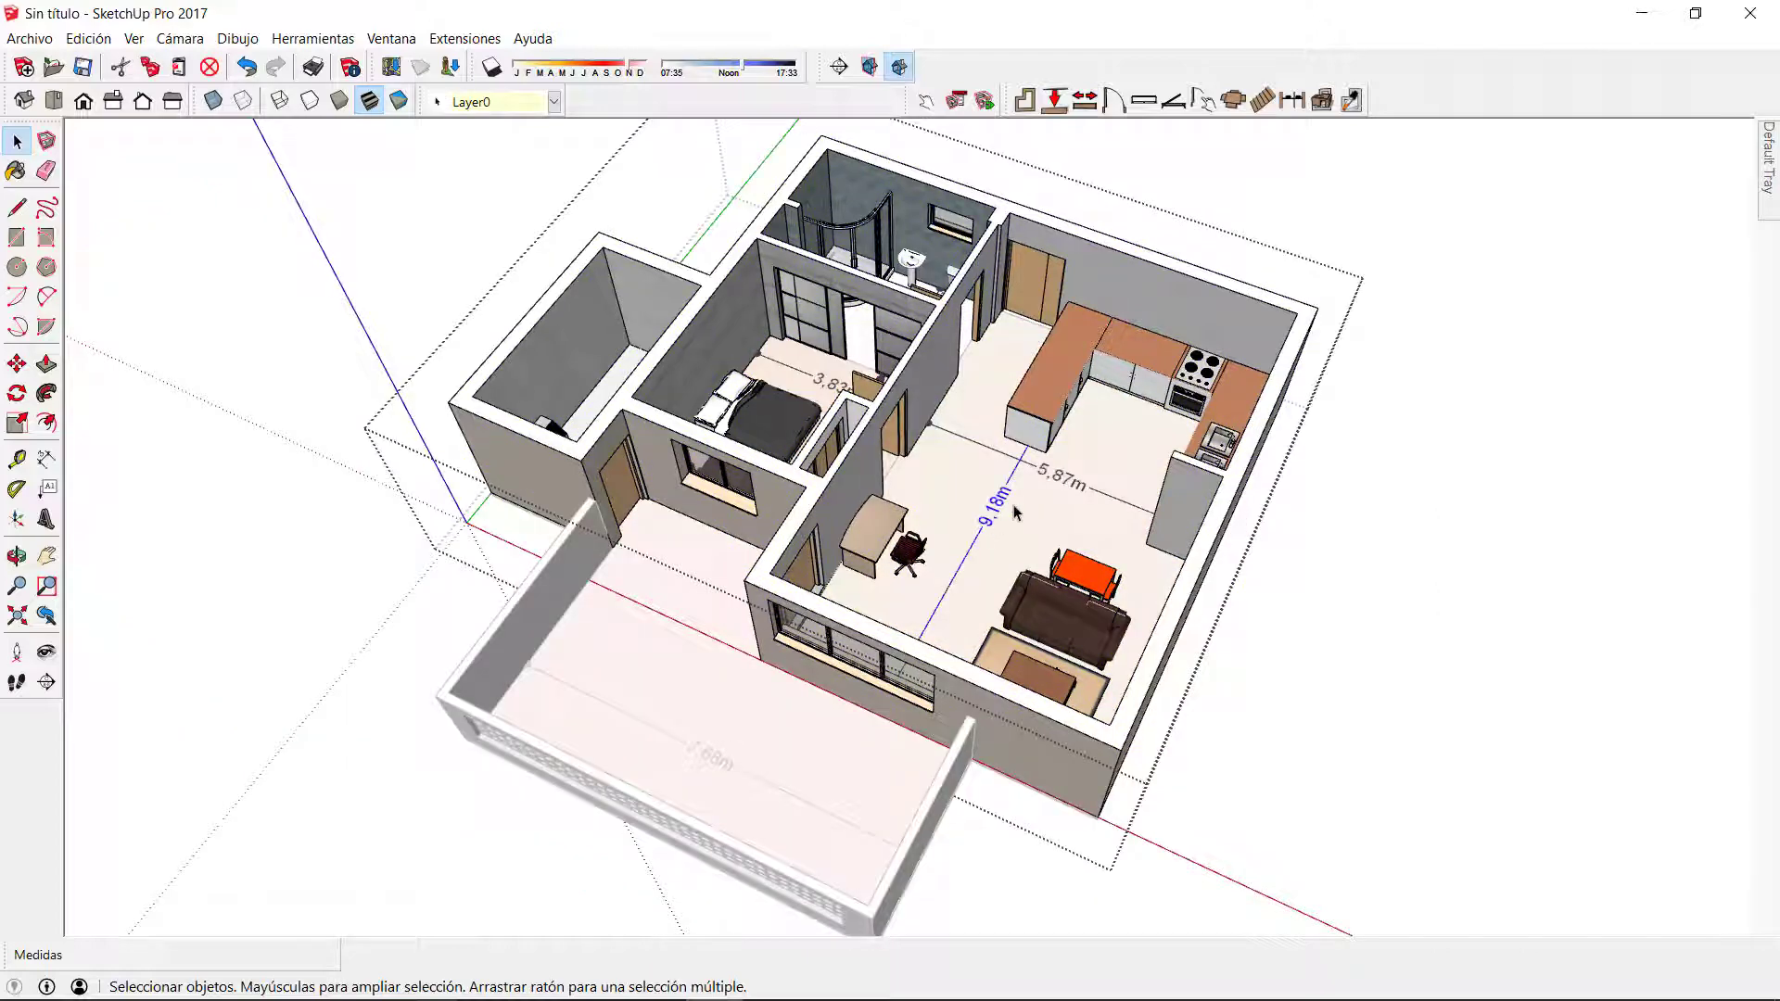
pyautogui.moveTo(639, 339); pyautogui.dragTo(732, 394, button='middle')
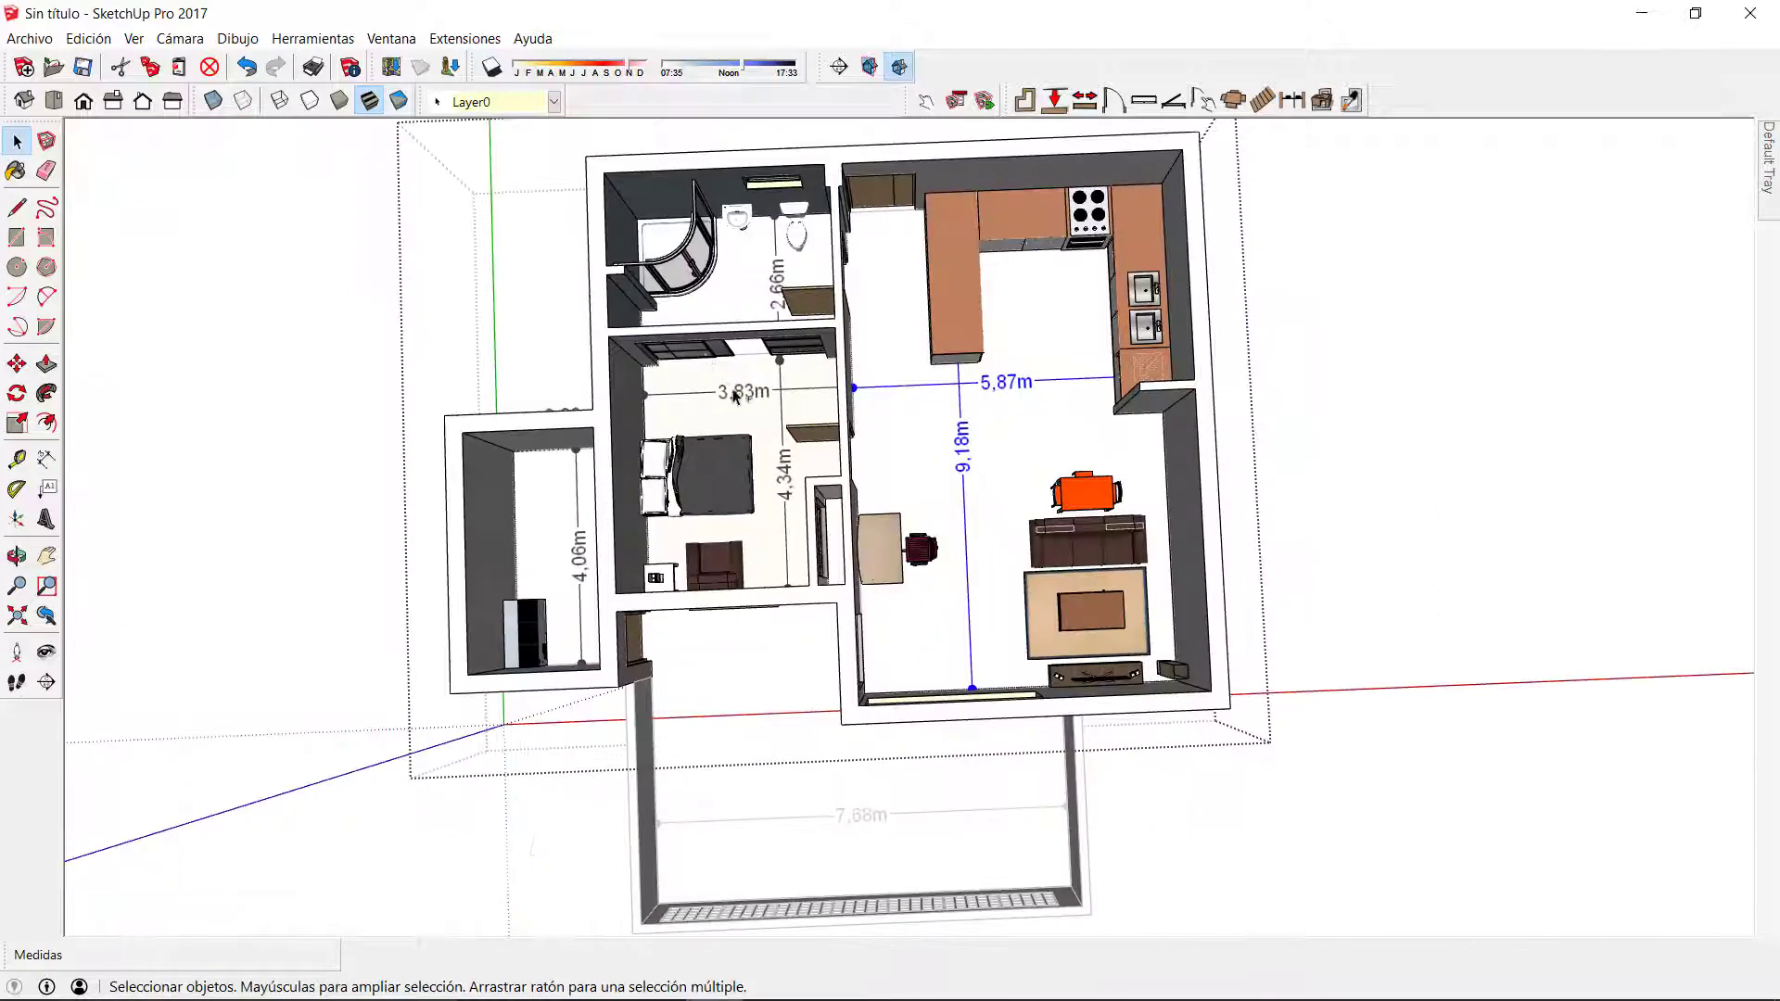